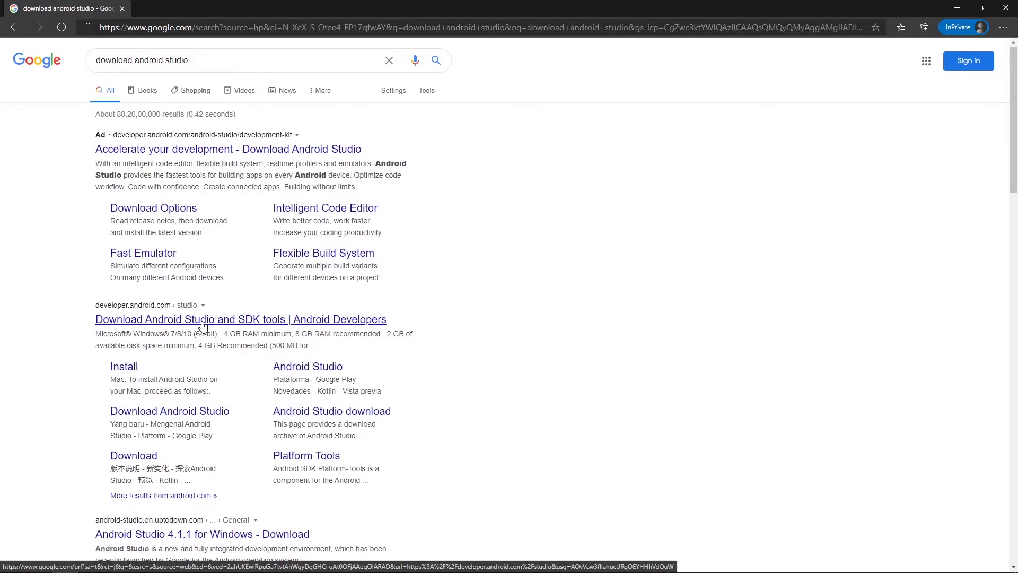
- Open the Android Developers page for downloading Android Studio from the search results and check the offered platform version
{"action": "left_click", "coordinate": [203, 323]}
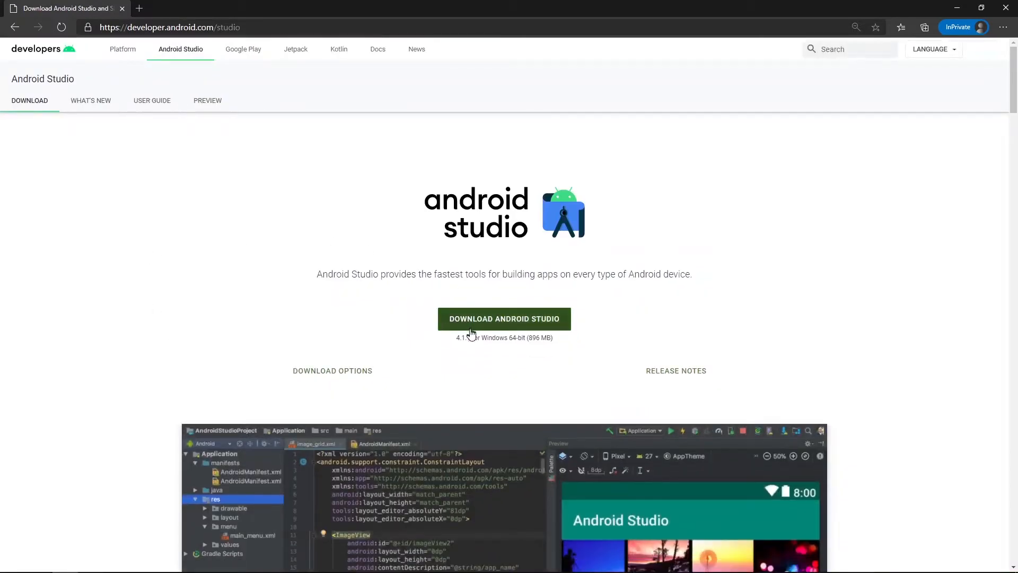
{"action": "left_click_drag", "start_coordinate": [482, 340], "coordinate": [527, 339]}
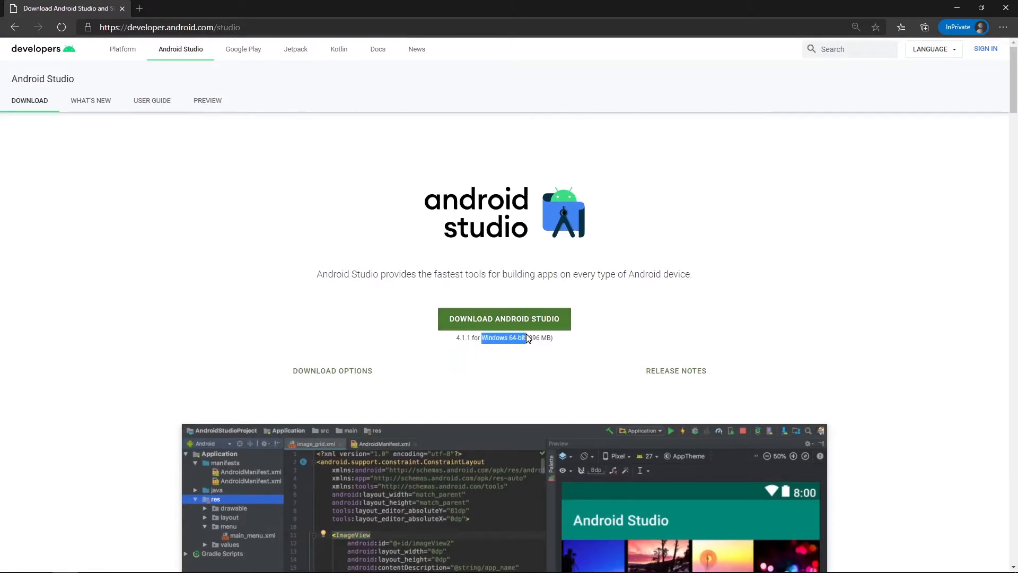
{"action": "left_click", "coordinate": [555, 352]}
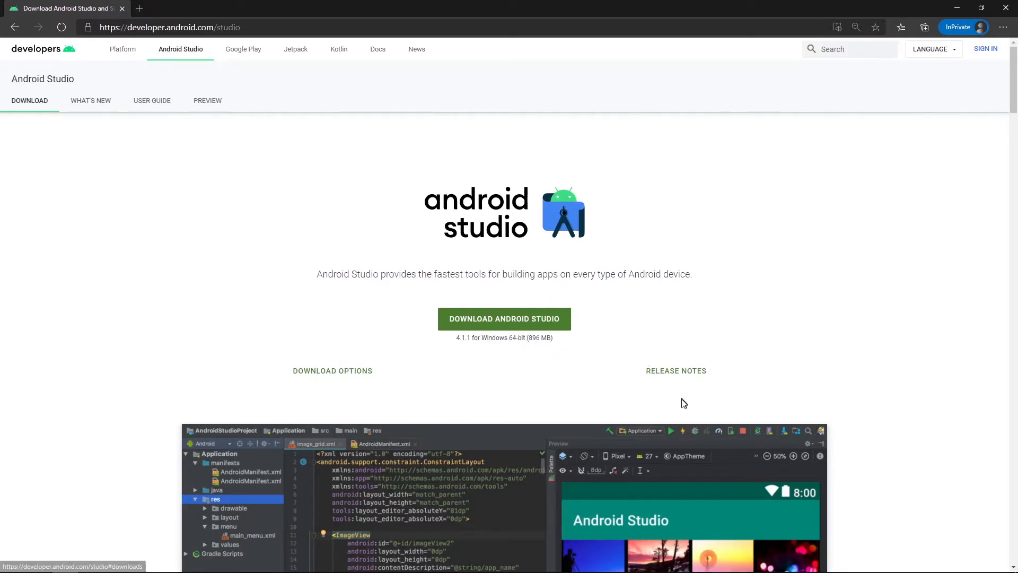
{"action": "mouse_move", "coordinate": [1017, 69]}
{"action": "left_mouse_down"}
{"action": "mouse_move", "coordinate": [1006, 217]}
{"action": "mouse_move", "coordinate": [1016, 530]}
{"action": "mouse_move", "coordinate": [1016, 64]}
{"action": "left_mouse_up"}
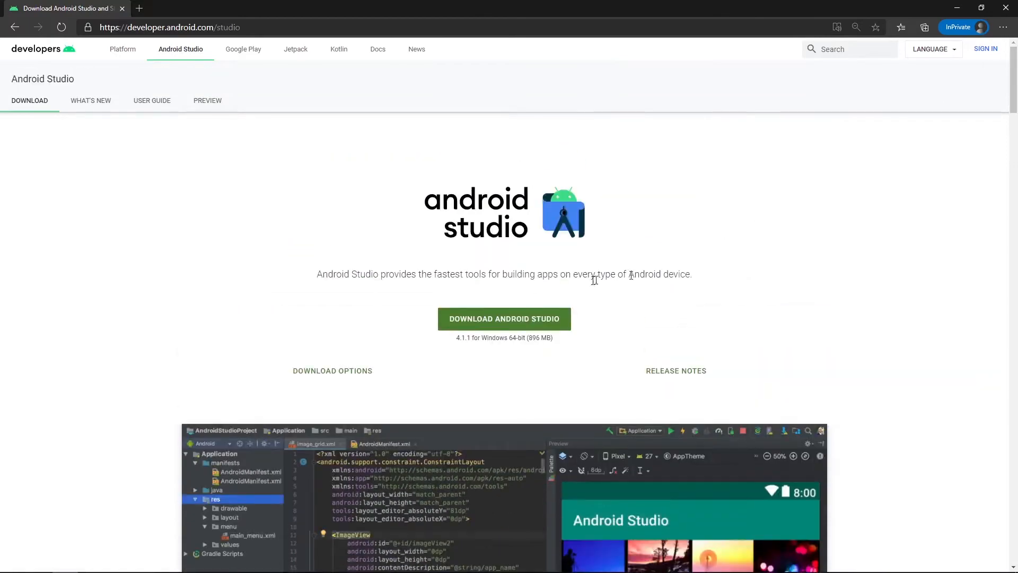
- Review and agree to the Android Studio terms and conditions, and download the Windows installer
{"action": "left_click", "coordinate": [546, 323]}
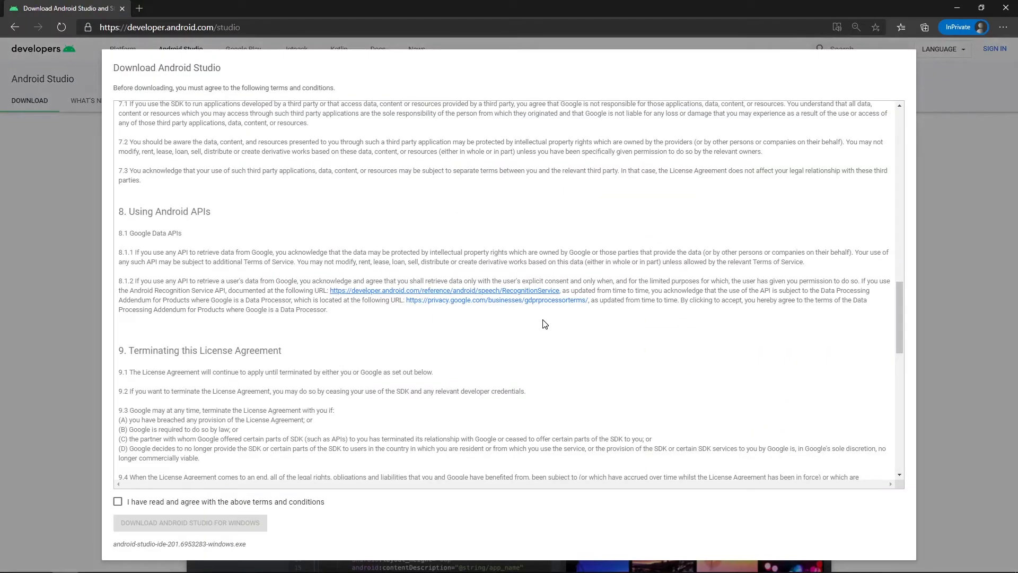
{"action": "scroll", "coordinate": [250, 159], "scroll_direction": "up", "scroll_amount": 15}
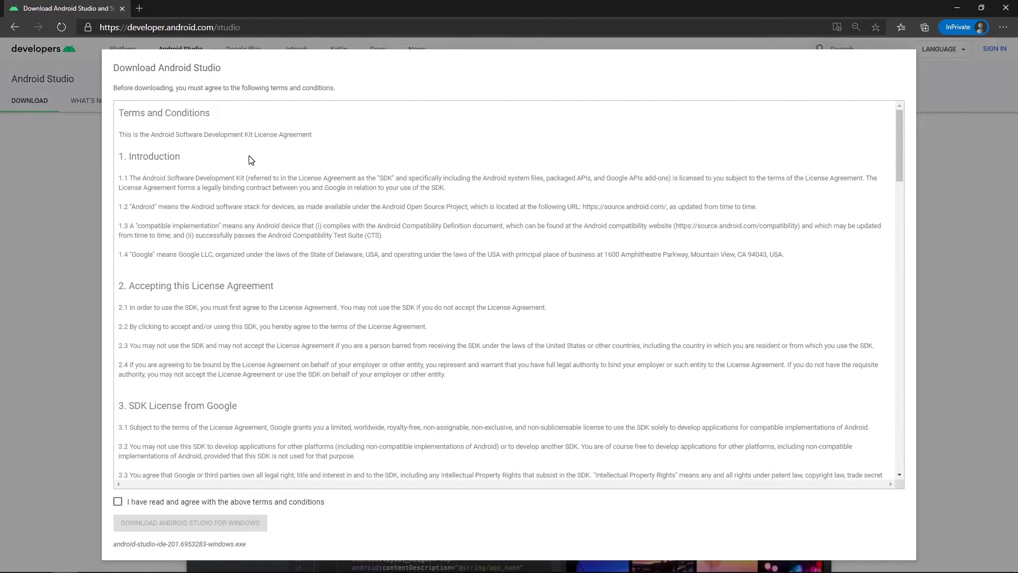
{"action": "scroll", "coordinate": [246, 325], "scroll_direction": "down", "scroll_amount": 20}
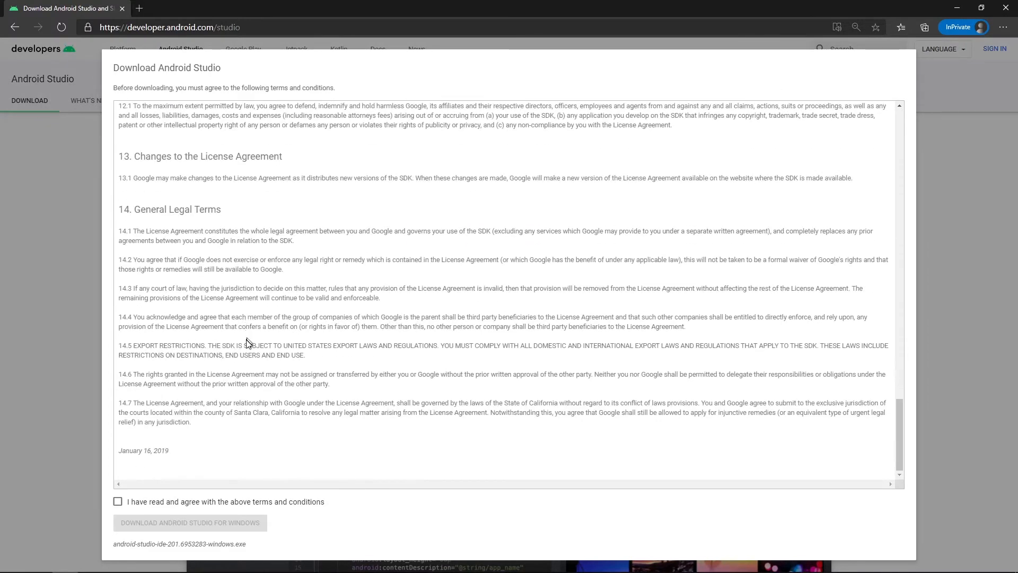
{"action": "left_click", "coordinate": [117, 502]}
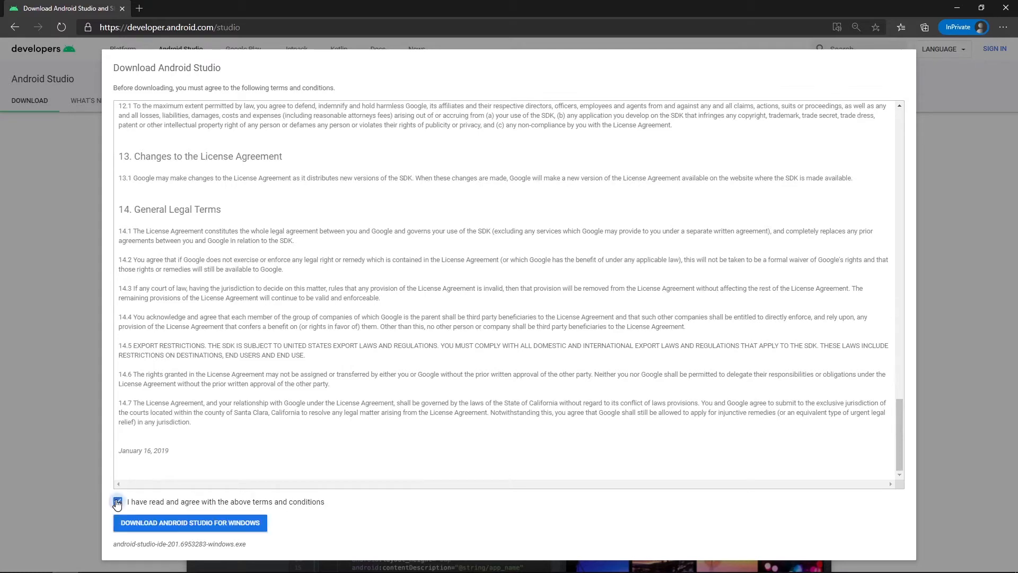
{"action": "left_click", "coordinate": [165, 521]}
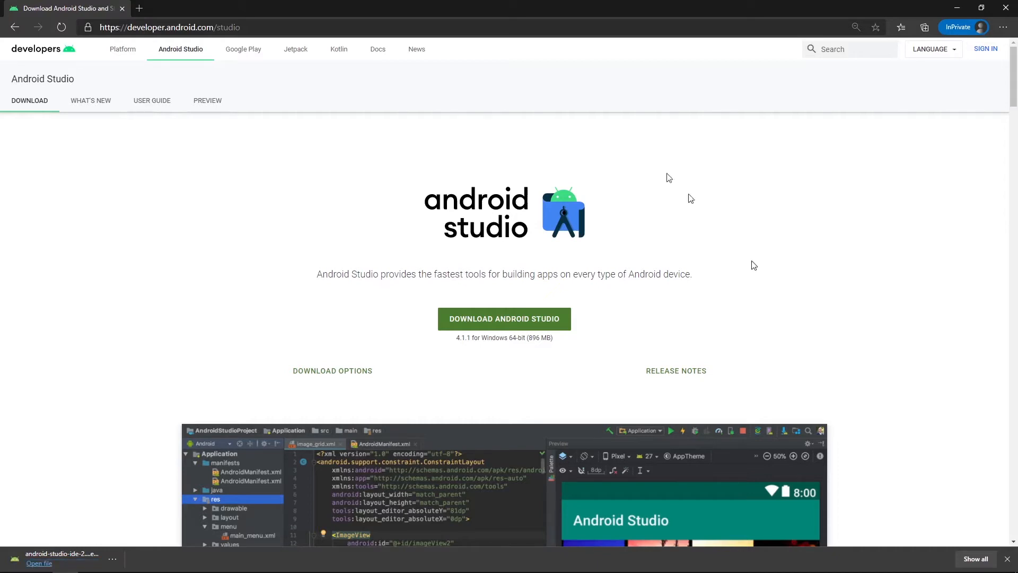
- Show the downloaded android-studio-ide-201.6953283-windows.exe in its folder and run it as administrator
{"action": "left_click", "coordinate": [105, 555]}
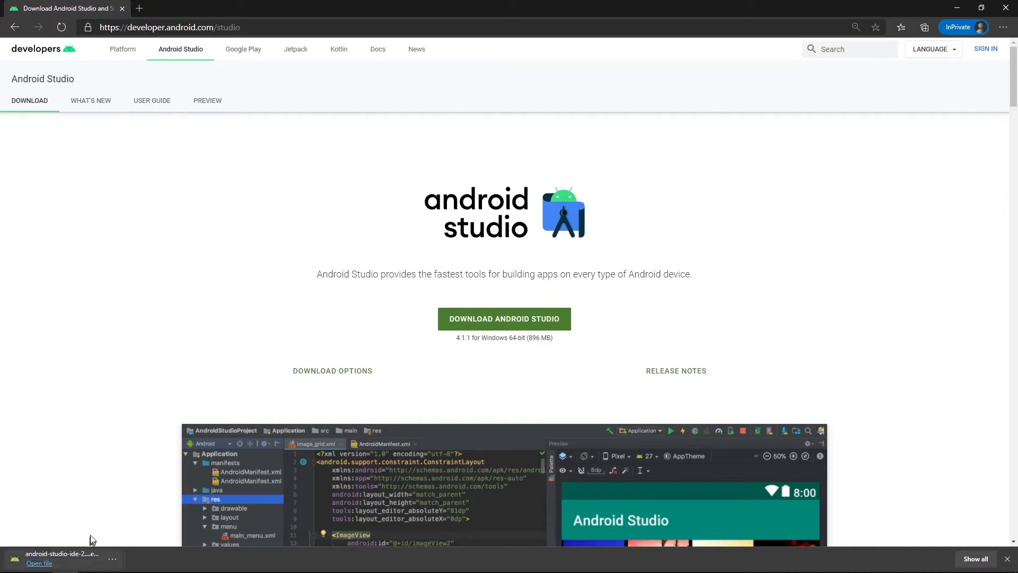
{"action": "left_click", "coordinate": [96, 534]}
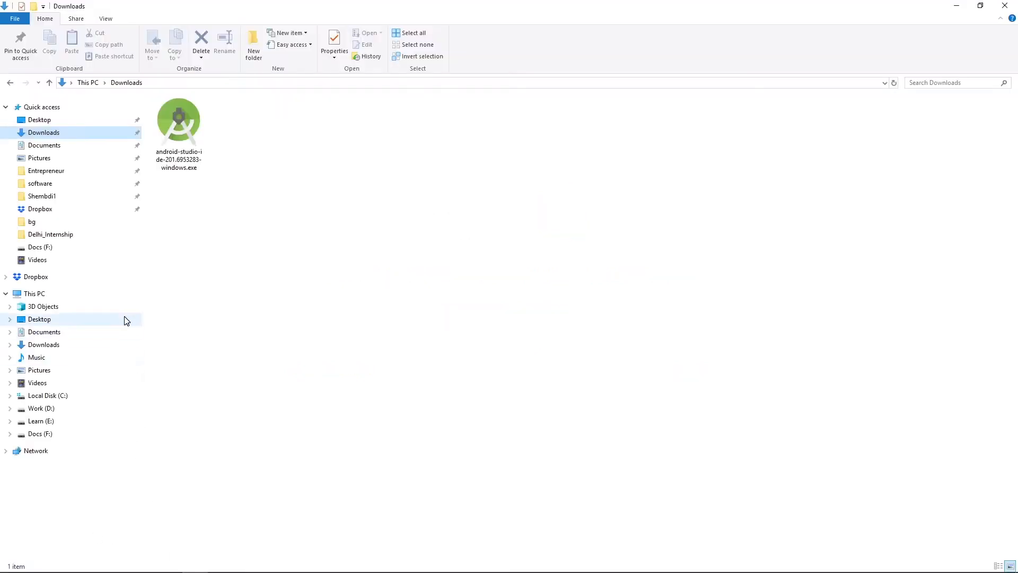
{"action": "left_click", "coordinate": [197, 118]}
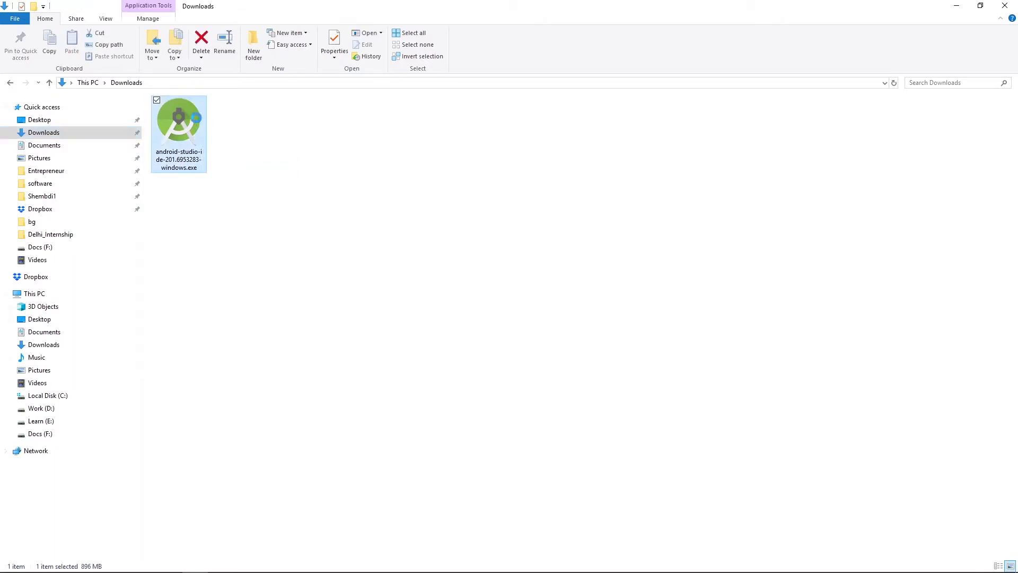
{"action": "right_click", "coordinate": [196, 122]}
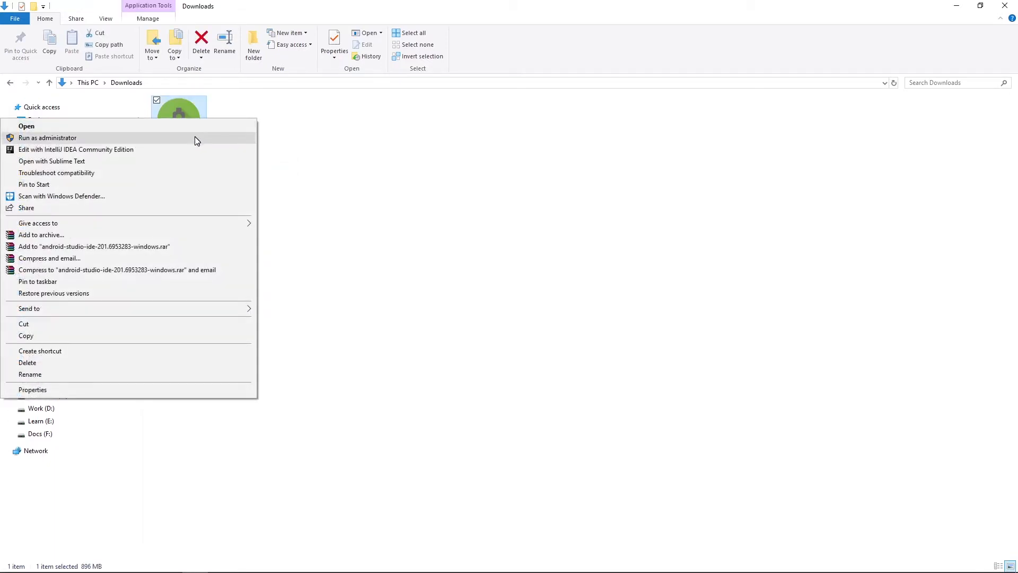
{"action": "left_click", "coordinate": [195, 138]}
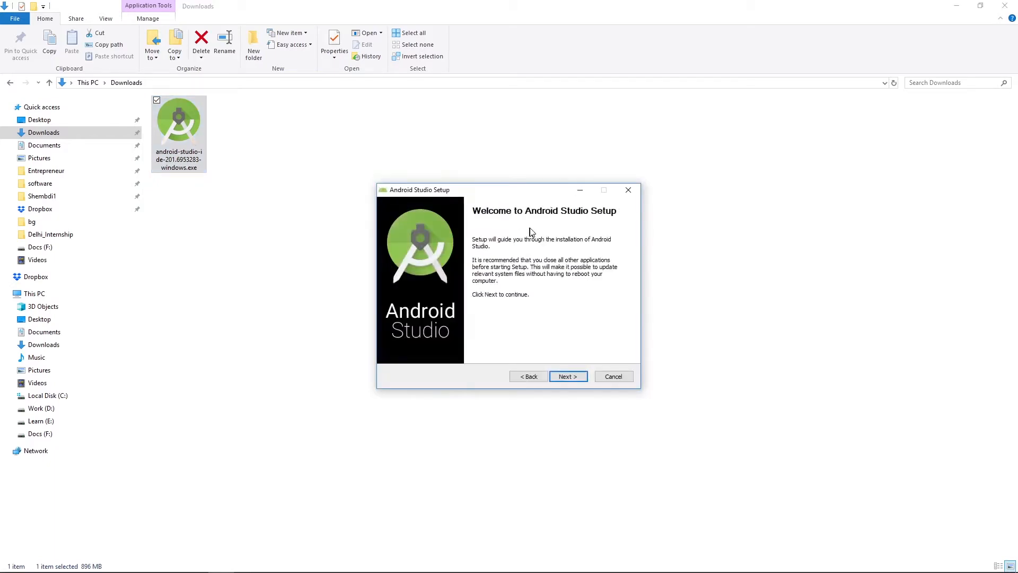
- Install Android Studio with Android Virtual Device, keeping the default install location and Start Menu folder, and launch it on finishing
{"action": "left_click", "coordinate": [577, 376]}
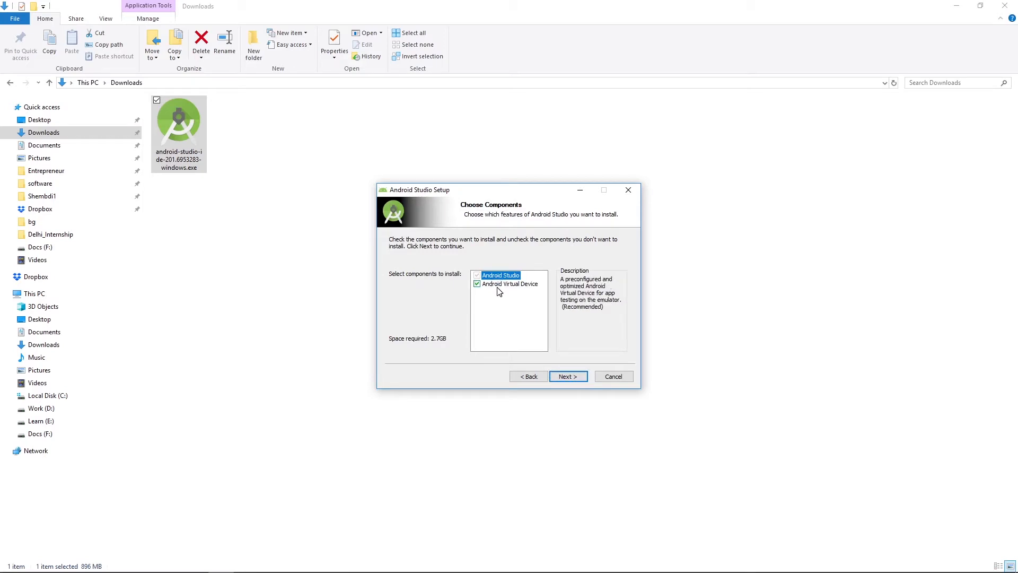
{"action": "left_click", "coordinate": [559, 378]}
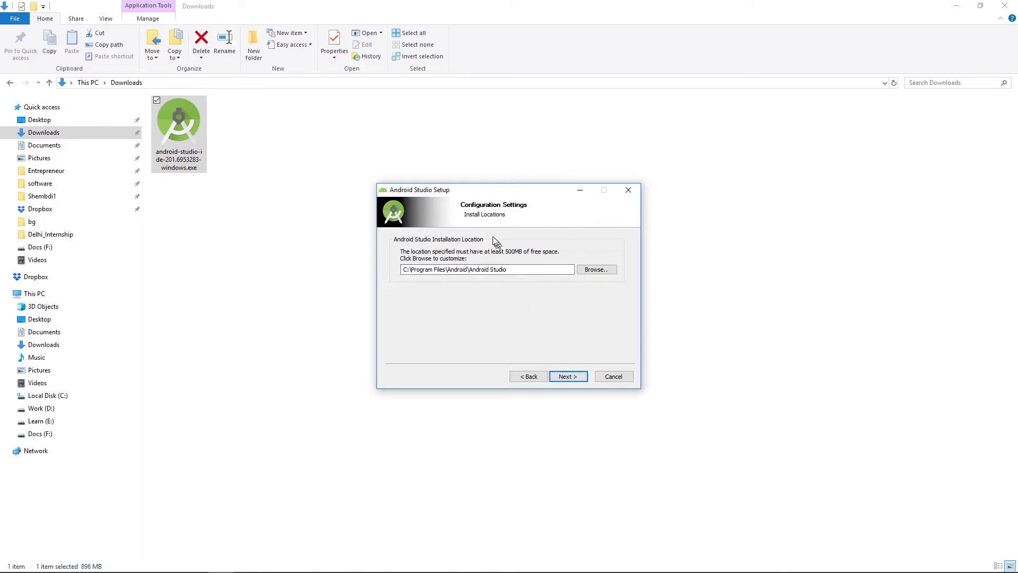
{"action": "left_click", "coordinate": [575, 375]}
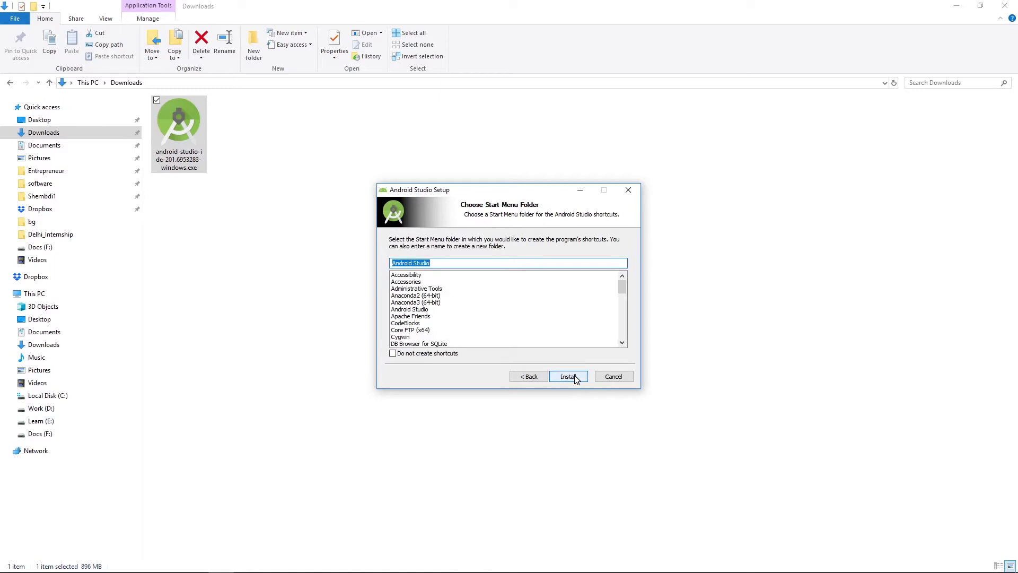
{"action": "left_click", "coordinate": [575, 376]}
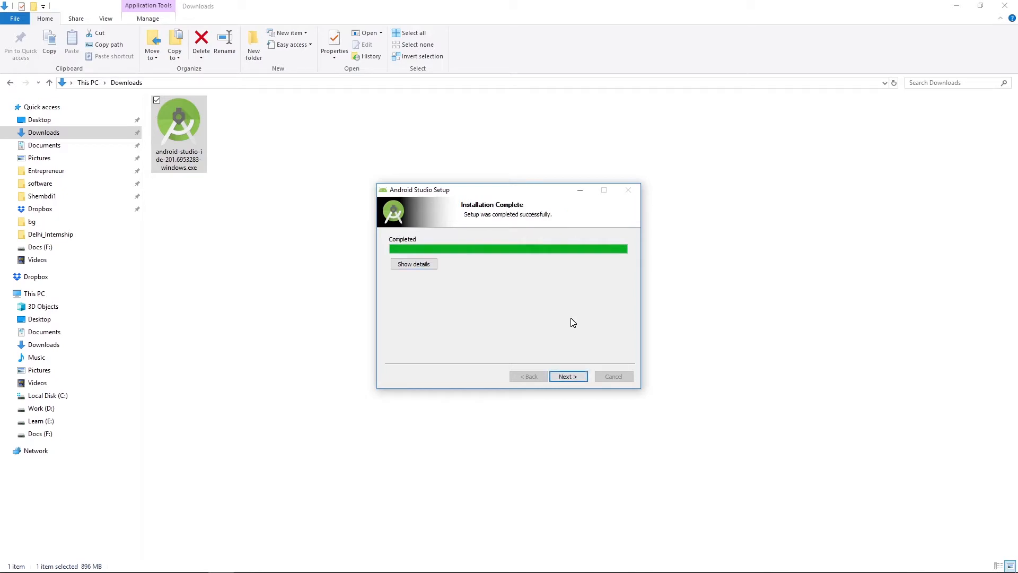
{"action": "left_click", "coordinate": [568, 377]}
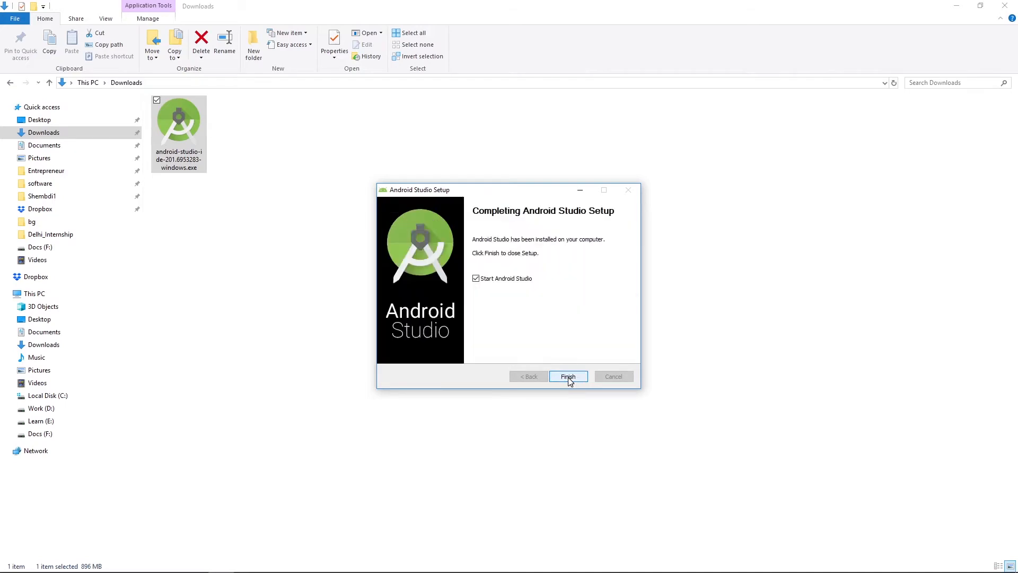
{"action": "left_click", "coordinate": [568, 377]}
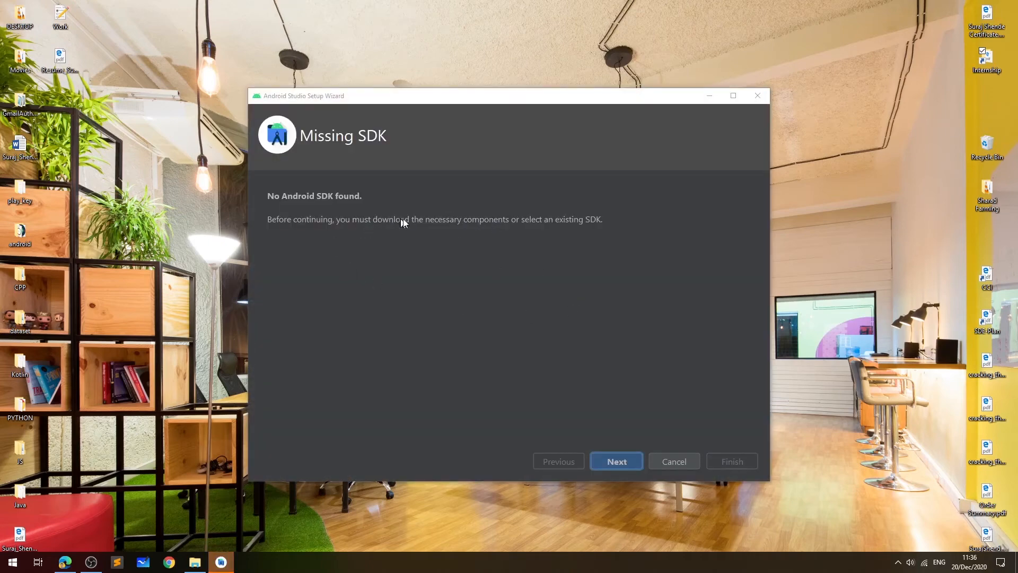
- Set up the missing SDK with the Android SDK and API 30 components in the default location, review the settings and start the download
{"action": "left_click", "coordinate": [625, 459]}
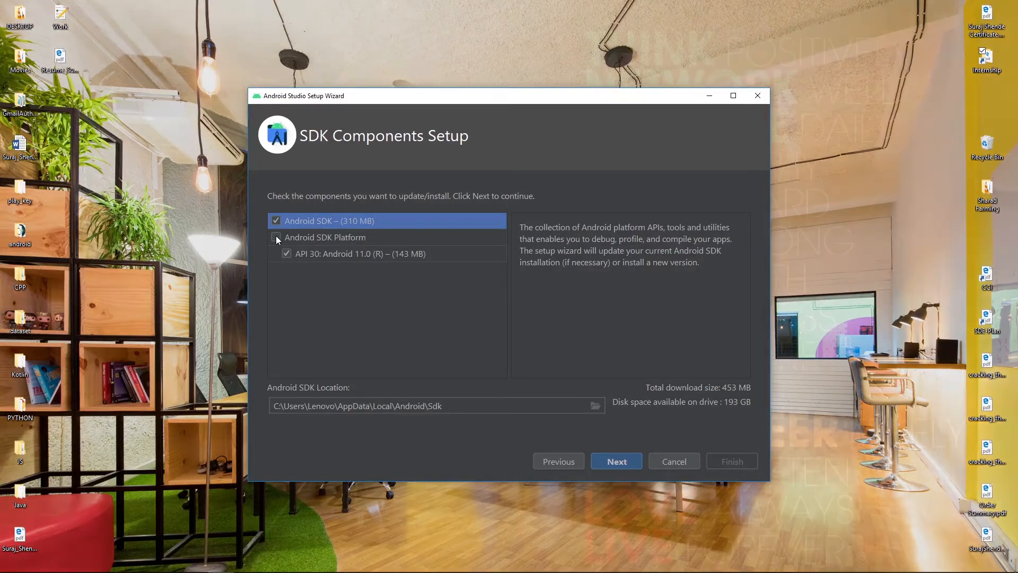
{"action": "left_click", "coordinate": [276, 237]}
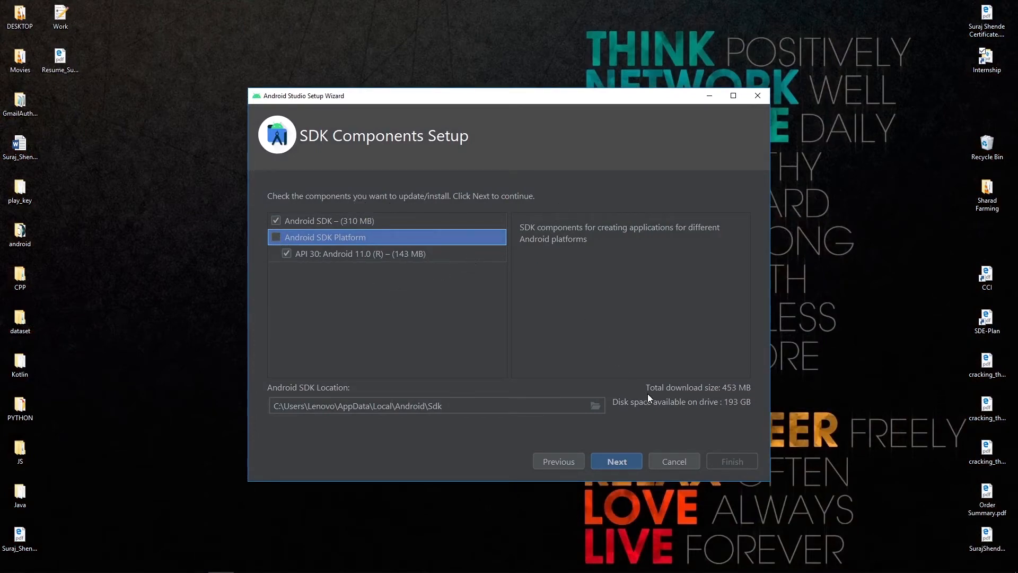
{"action": "left_click", "coordinate": [629, 459]}
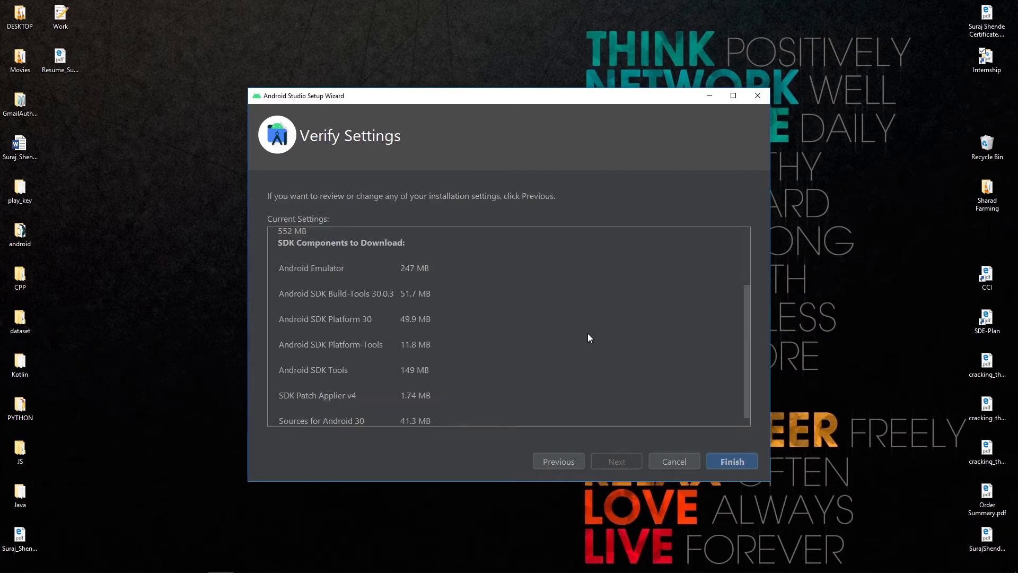
{"action": "scroll", "coordinate": [589, 337], "scroll_direction": "up", "scroll_amount": 3}
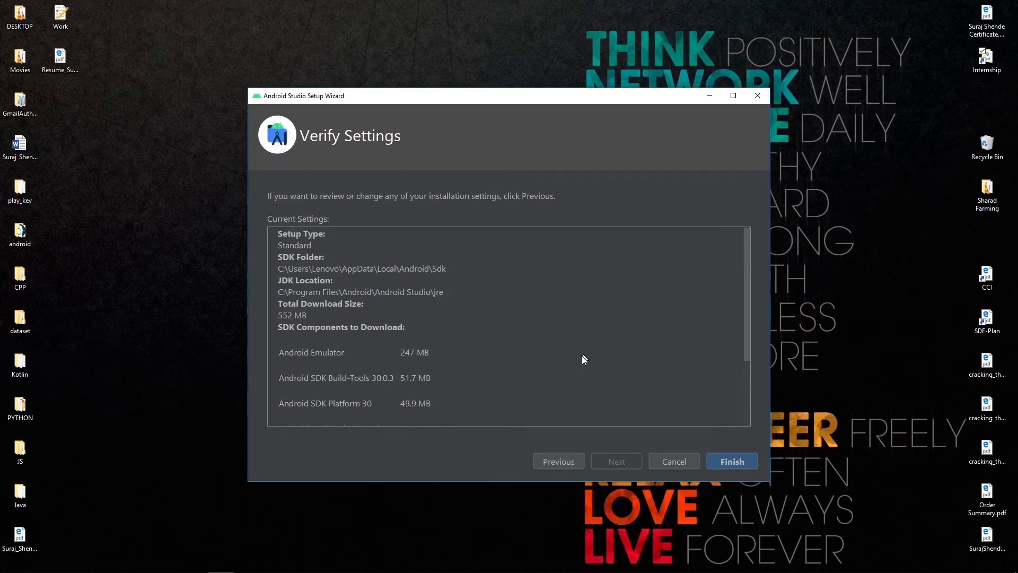
{"action": "scroll", "coordinate": [584, 361], "scroll_direction": "down", "scroll_amount": 4}
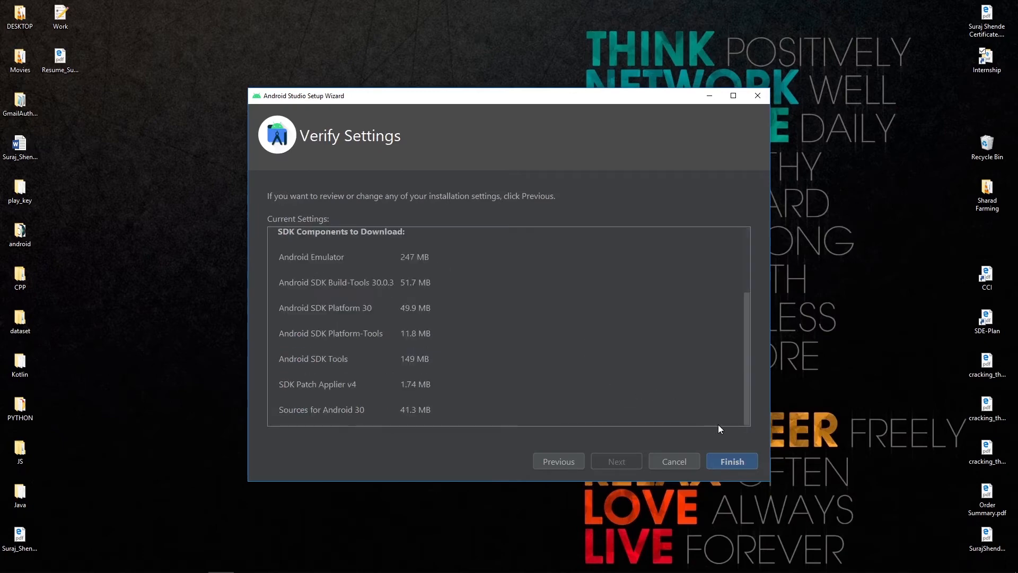
{"action": "left_click", "coordinate": [734, 463]}
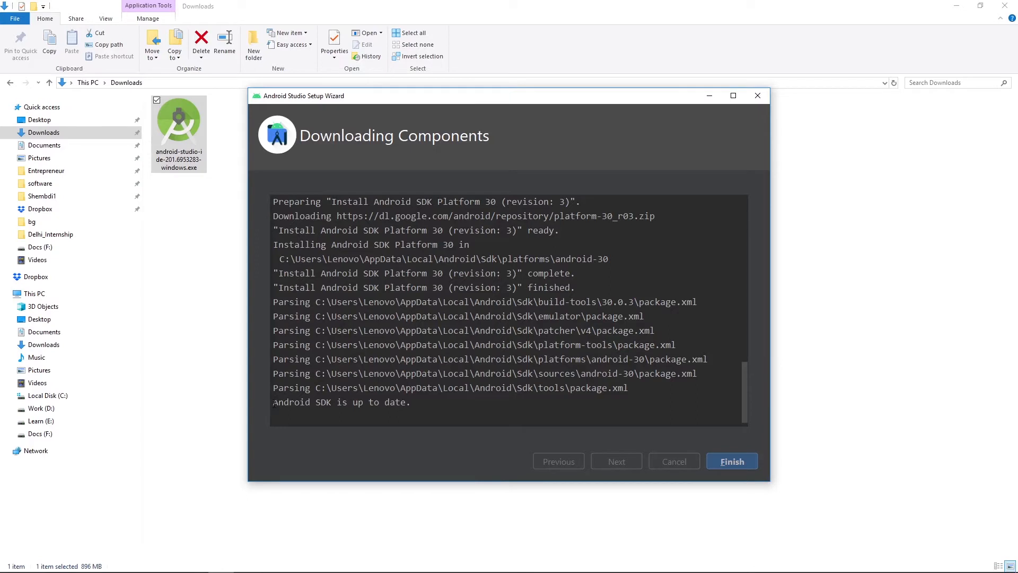
- Check the end of the component download log and finish the SDK setup wizard
{"action": "left_click_drag", "start_coordinate": [274, 403], "coordinate": [411, 403]}
{"action": "left_click", "coordinate": [419, 403]}
{"action": "left_click", "coordinate": [730, 462]}
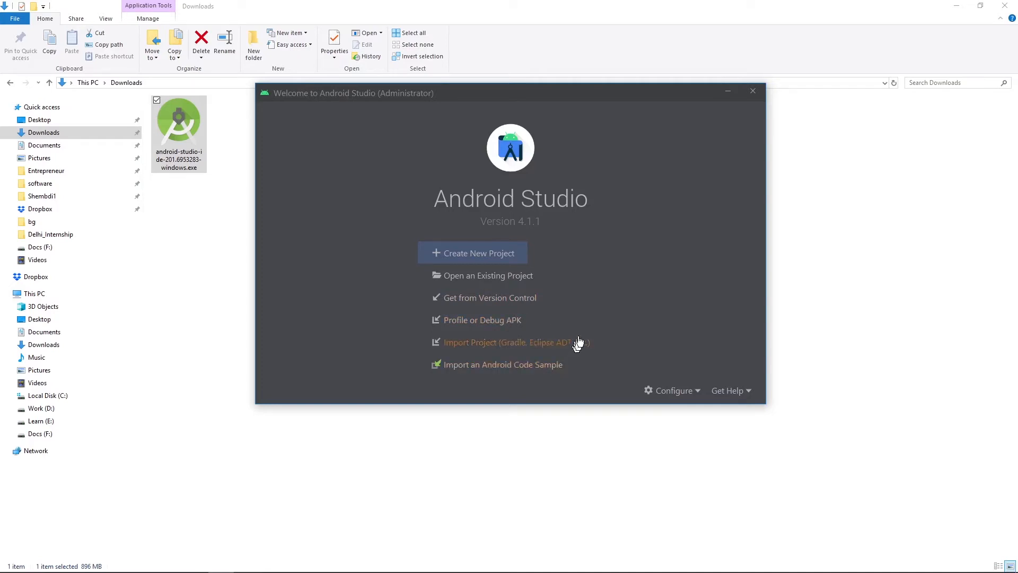
- Start a new project and browse the Wear OS, Android TV, Automotive and Android Things templates before returning to Phone and Tablet
{"action": "left_click", "coordinate": [479, 253]}
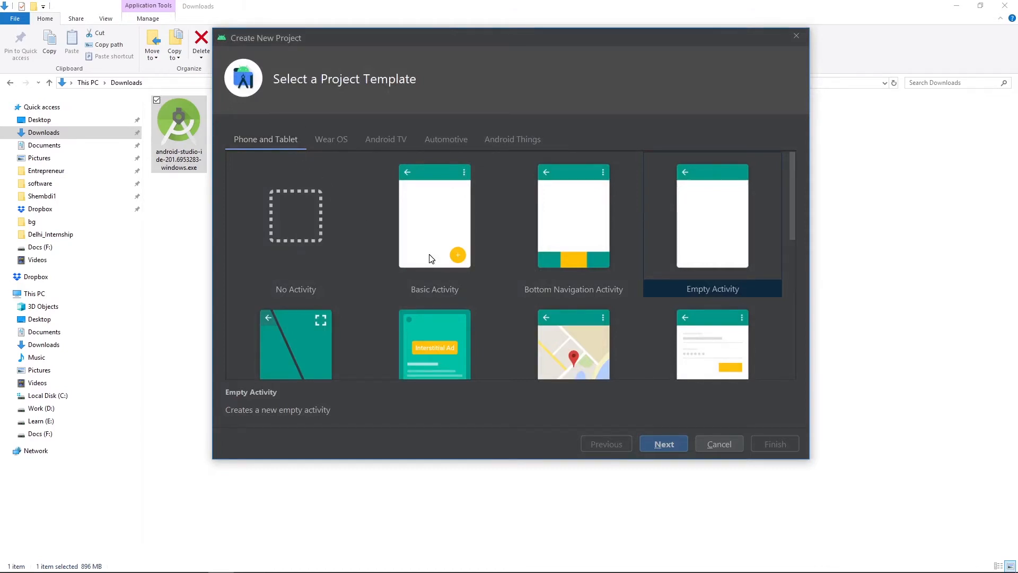
{"action": "left_click", "coordinate": [320, 144]}
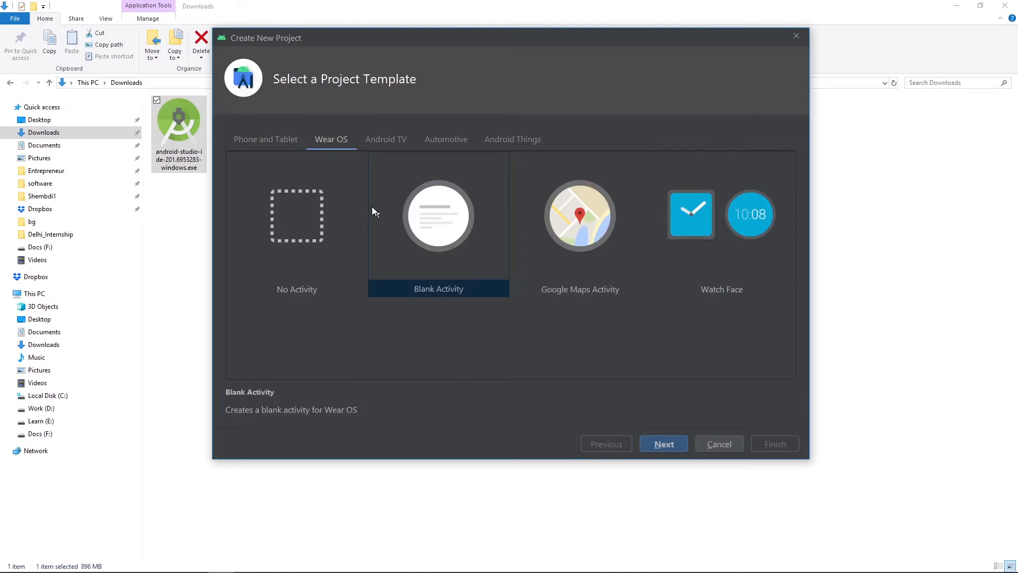
{"action": "left_click", "coordinate": [402, 141]}
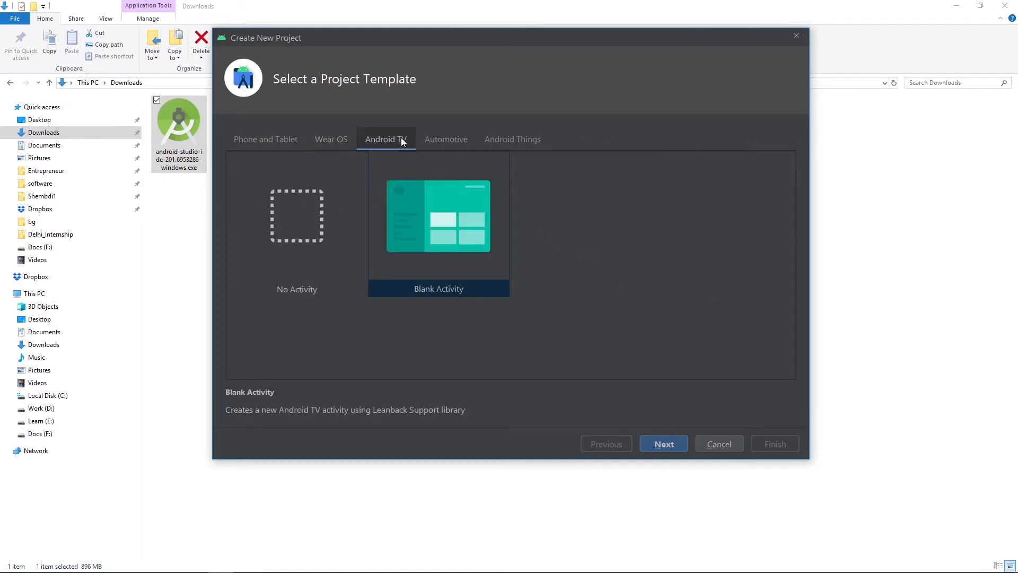
{"action": "left_click", "coordinate": [446, 147]}
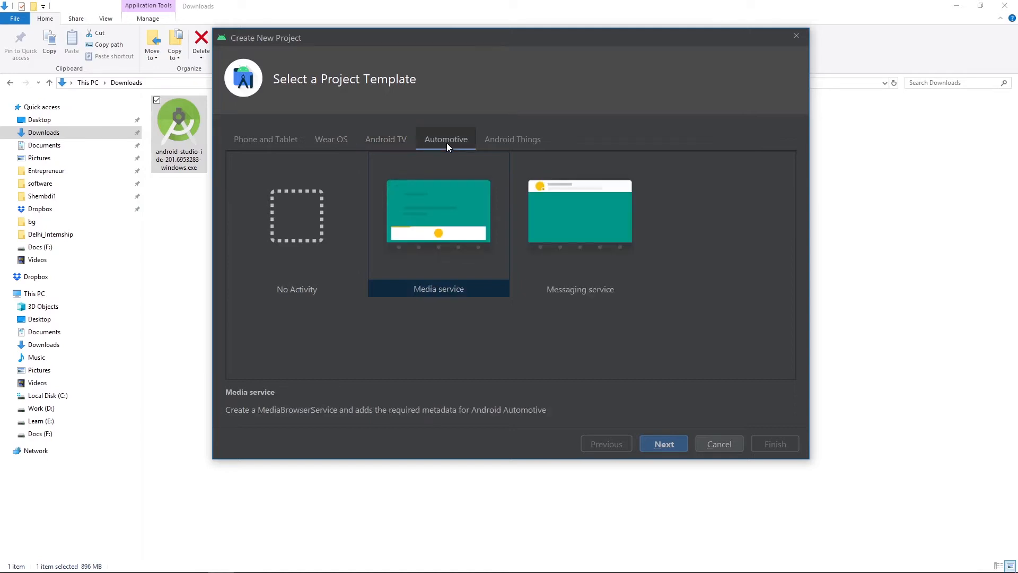
{"action": "left_click", "coordinate": [495, 137]}
{"action": "left_click", "coordinate": [227, 135]}
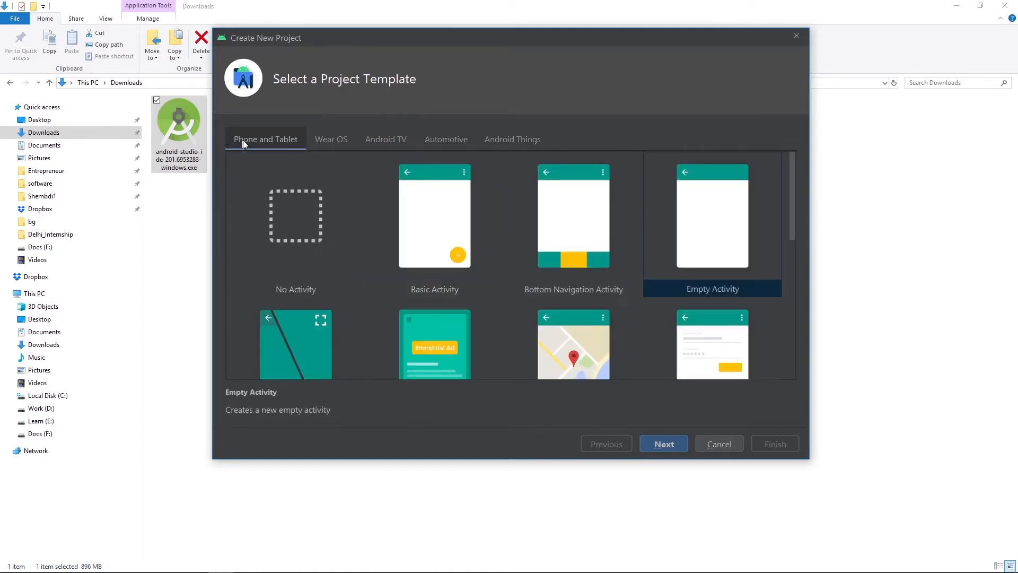
- Choose the Empty Activity template, continue to the project configuration and activate the package name for editing
{"action": "left_click", "coordinate": [693, 244]}
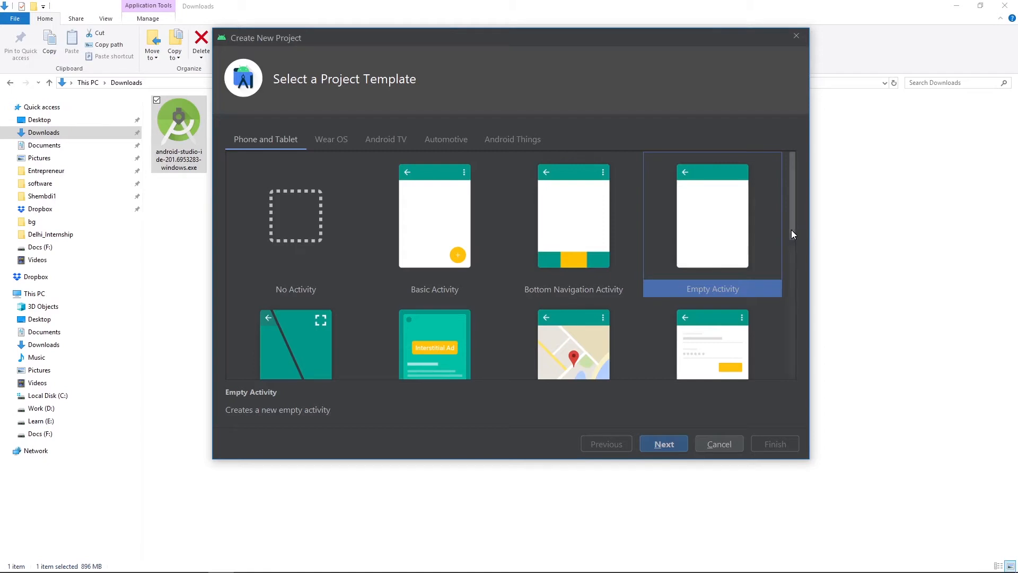
{"action": "left_click_drag", "start_coordinate": [791, 230], "coordinate": [784, 199]}
{"action": "left_click", "coordinate": [663, 444]}
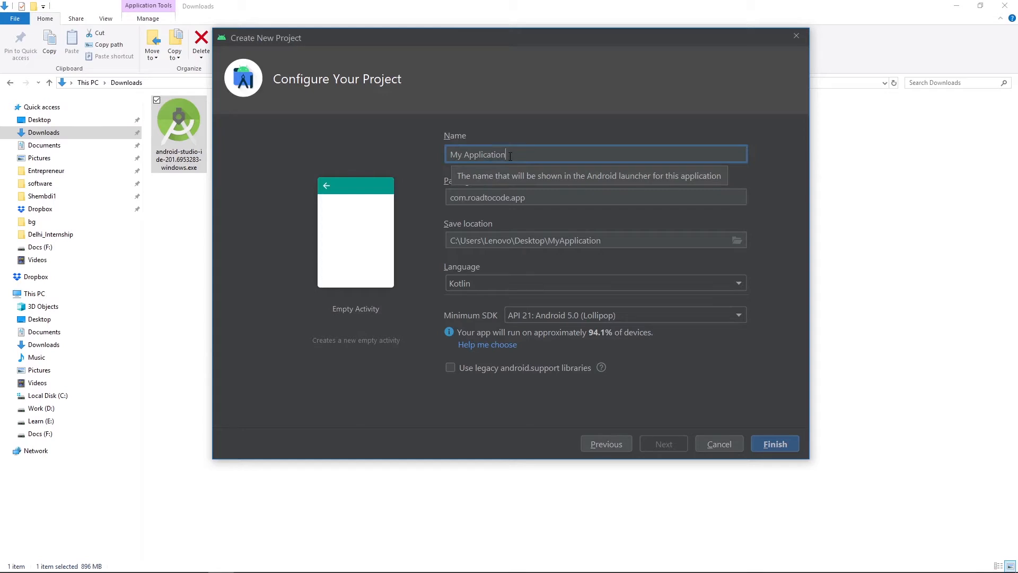
{"action": "left_click", "coordinate": [563, 192]}
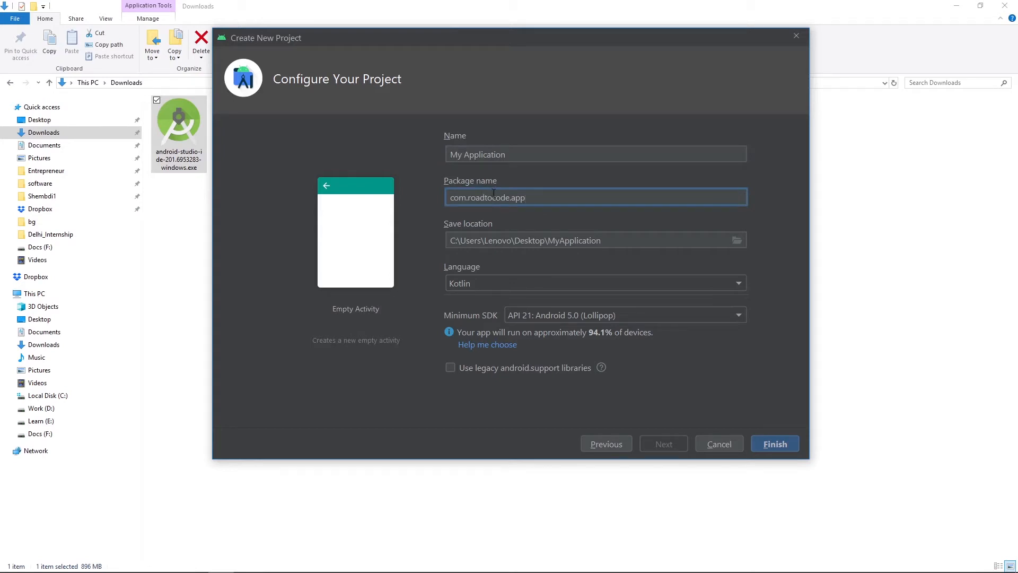
- Check the save location and language choices, keep Kotlin and API 21 as minimum SDK, and create the project
{"action": "left_click", "coordinate": [628, 244]}
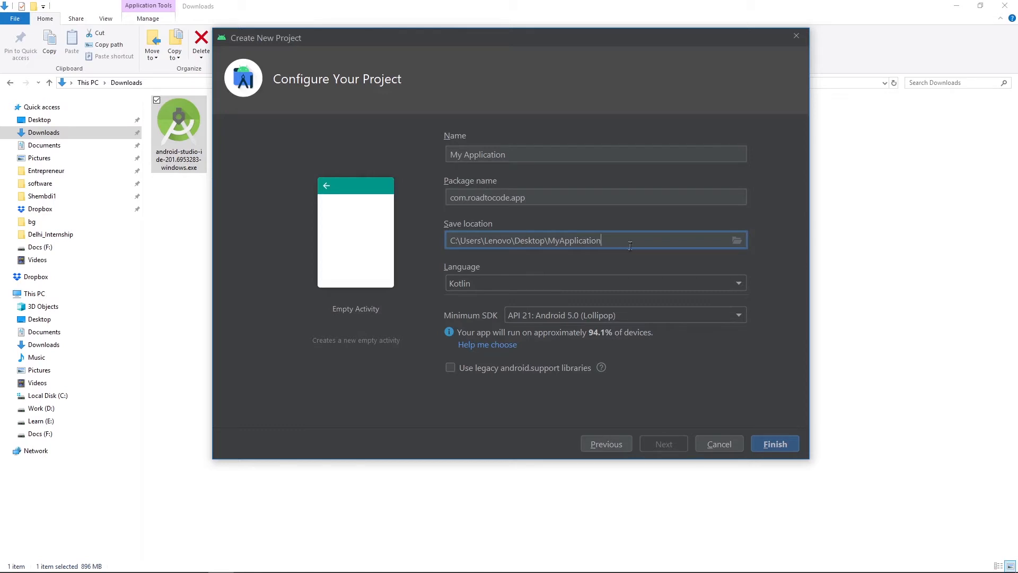
{"action": "left_click", "coordinate": [636, 286]}
{"action": "left_click", "coordinate": [675, 288]}
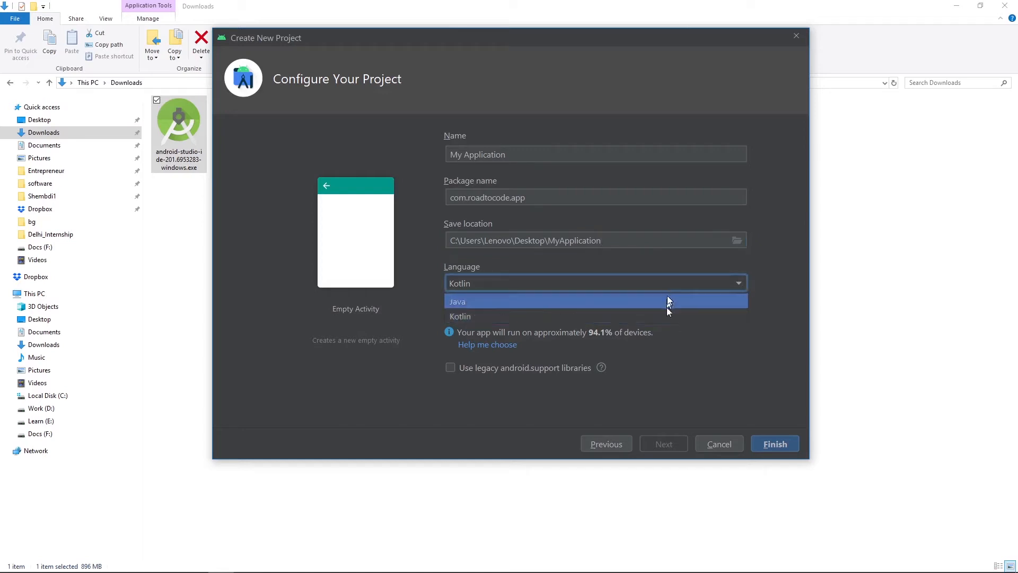
{"action": "left_click", "coordinate": [670, 285]}
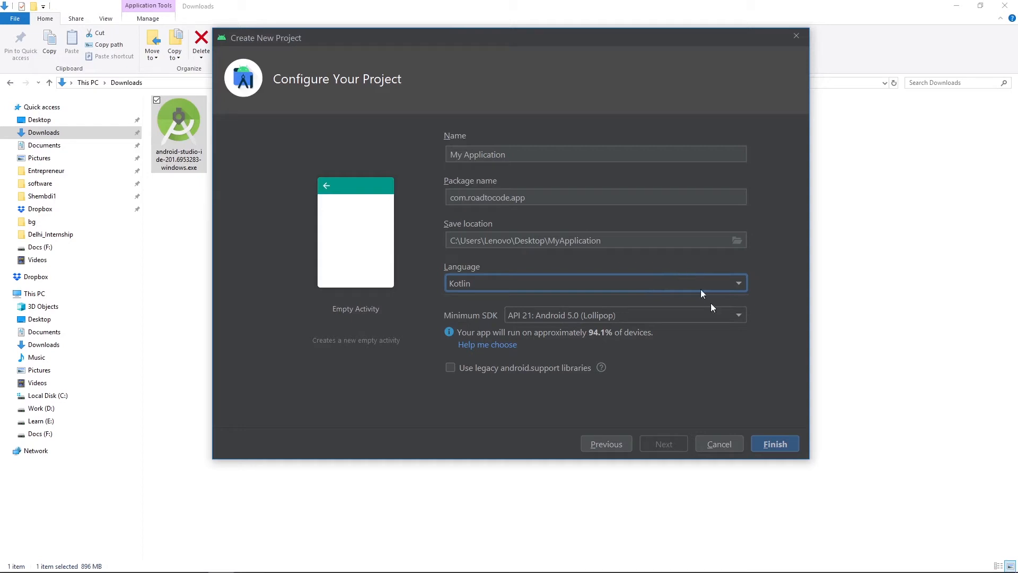
{"action": "left_click", "coordinate": [772, 442]}
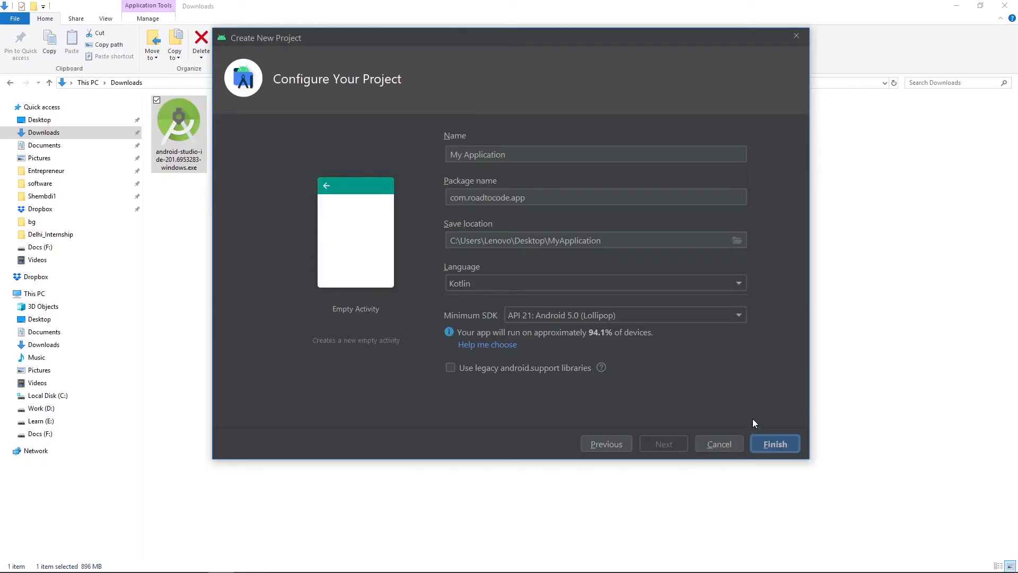
{"action": "left_click", "coordinate": [767, 443]}
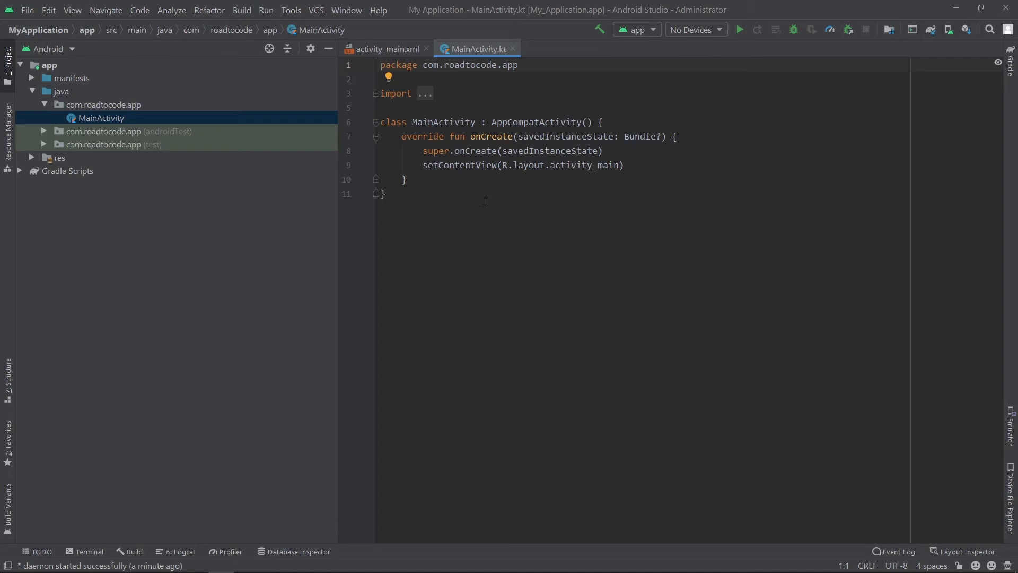
- Open the activity_main.xml layout and browse the Text, Buttons, Widgets and Layouts component categories before returning to Common
{"action": "left_click", "coordinate": [389, 45]}
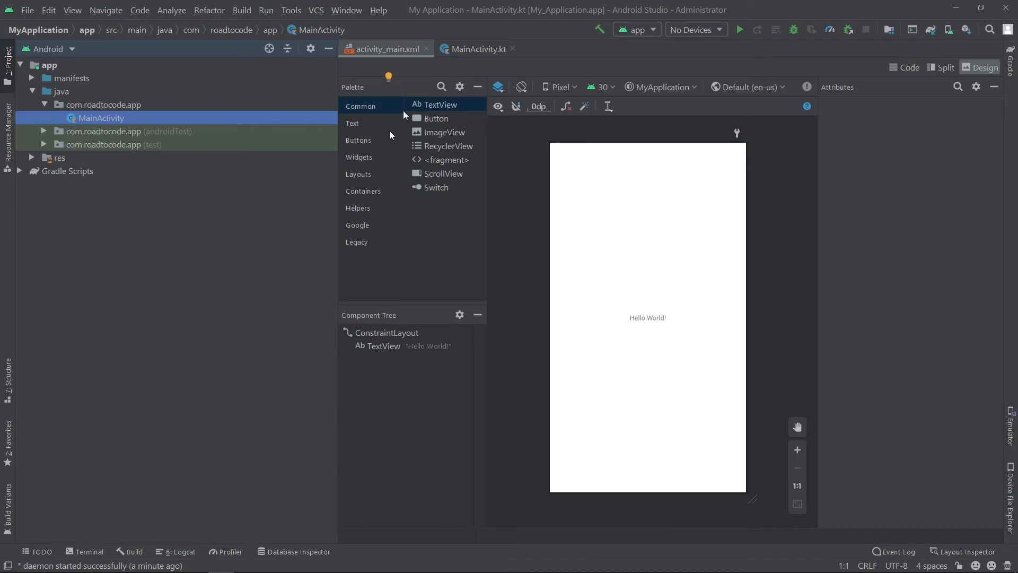
{"action": "left_click", "coordinate": [364, 121]}
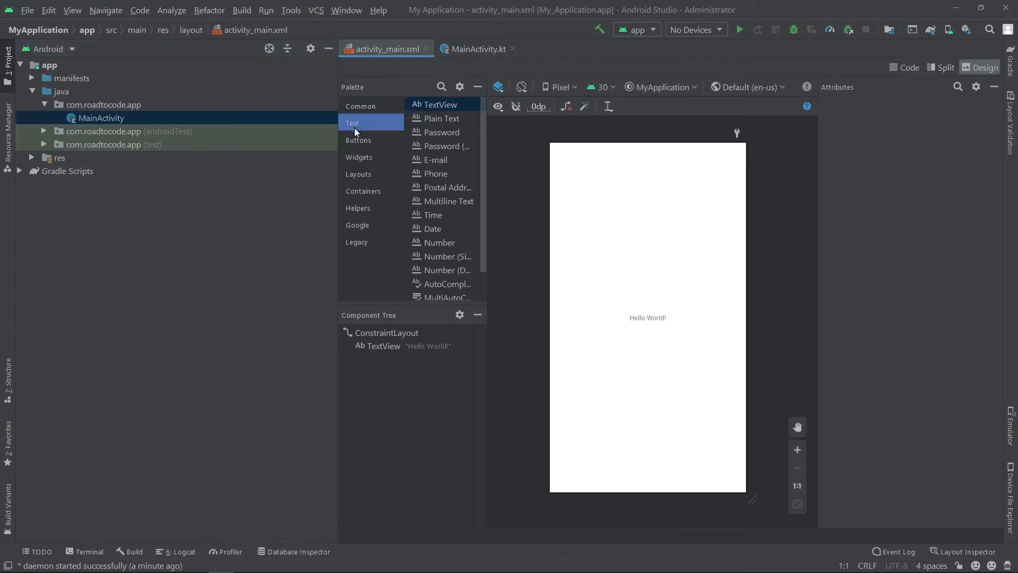
{"action": "left_click", "coordinate": [358, 140]}
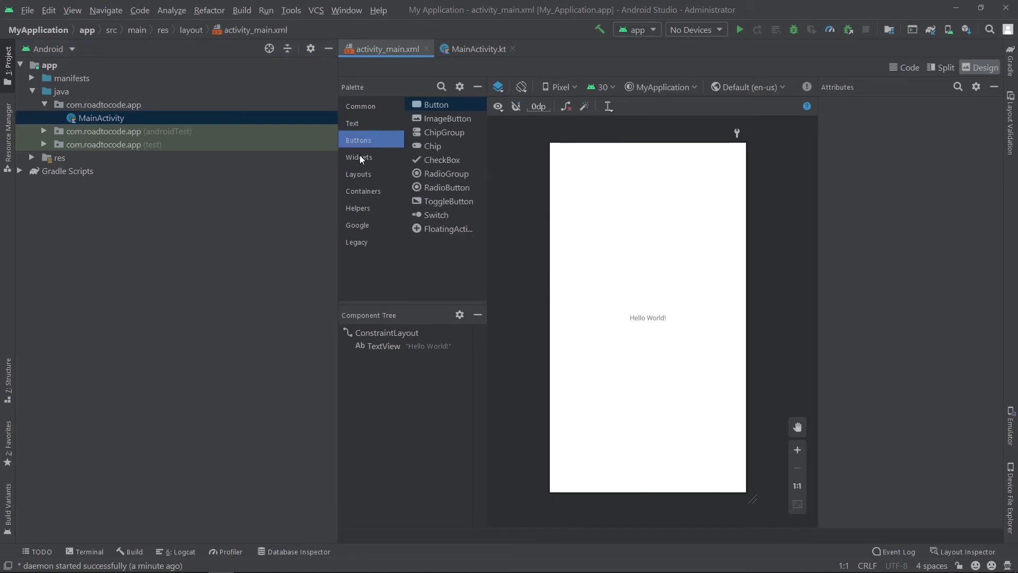
{"action": "left_click", "coordinate": [360, 158]}
{"action": "left_click", "coordinate": [365, 178]}
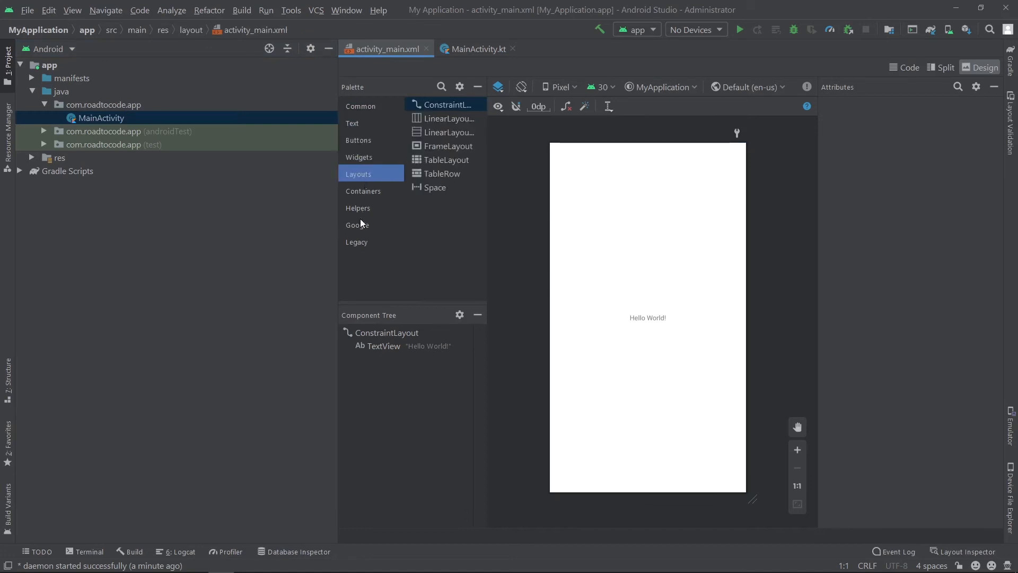
{"action": "left_click", "coordinate": [370, 108]}
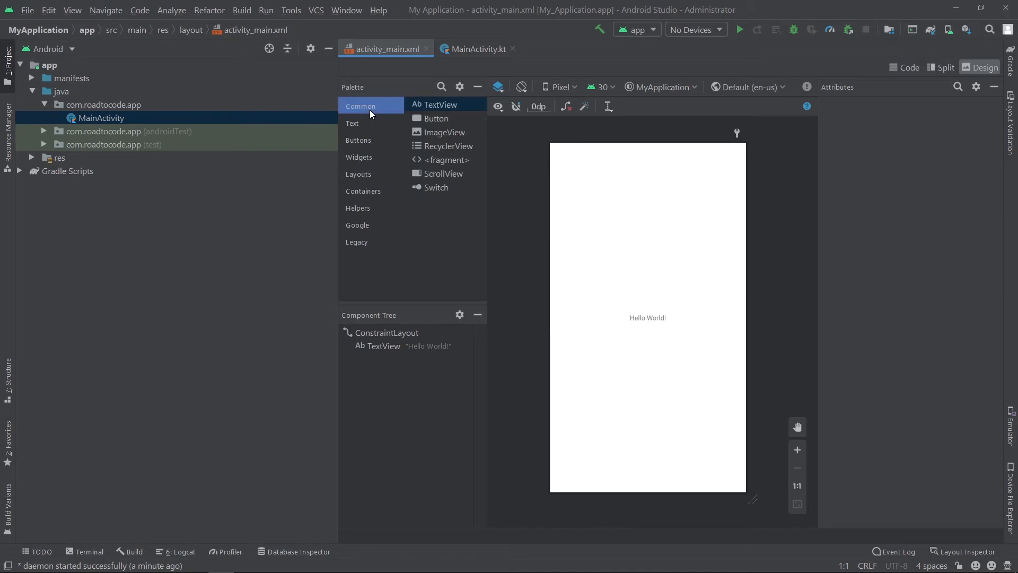
- Inspect the attributes of the Hello World TextView and of its parent ConstraintLayout
{"action": "left_click", "coordinate": [446, 331]}
{"action": "left_click", "coordinate": [428, 344]}
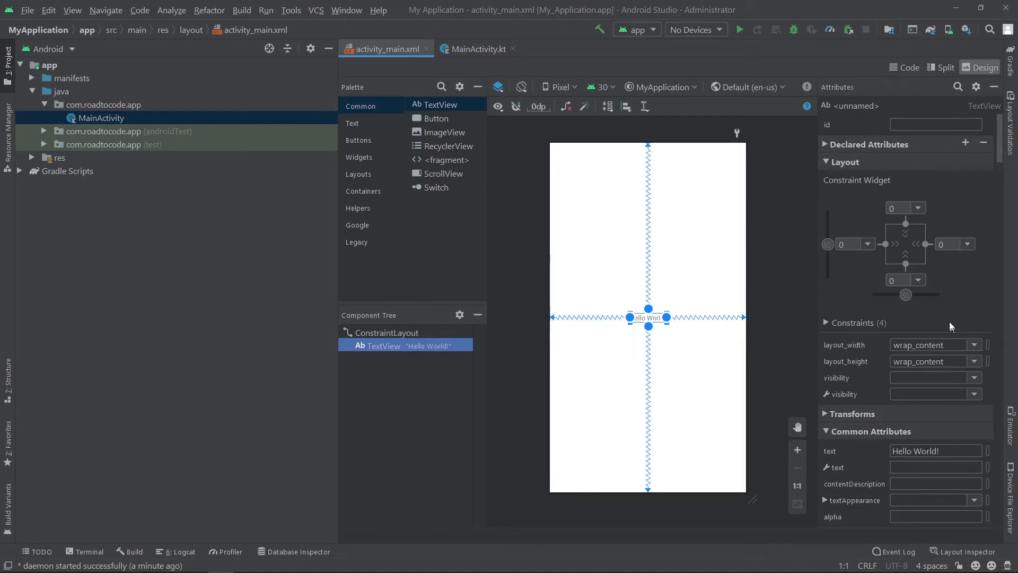
{"action": "left_click", "coordinate": [759, 281]}
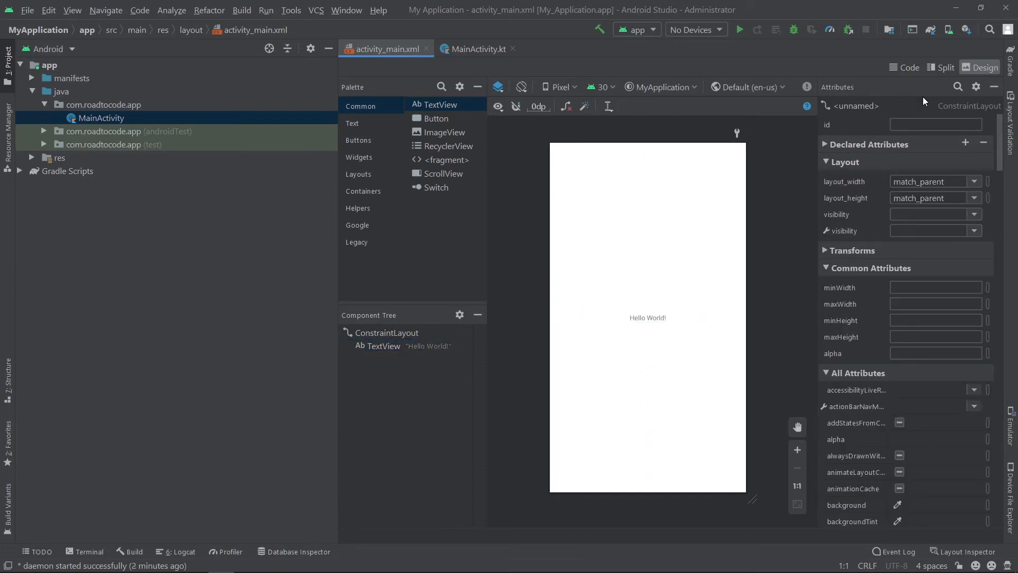
- Compare the Code, Design and Split views of activity_main.xml, ending in the Design view
{"action": "left_click", "coordinate": [906, 72]}
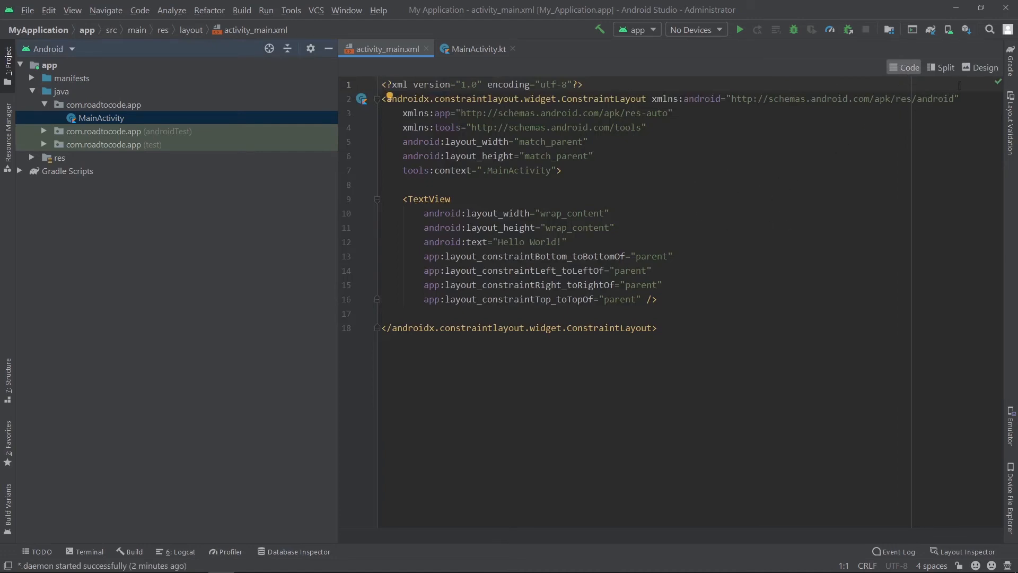
{"action": "left_click", "coordinate": [982, 69]}
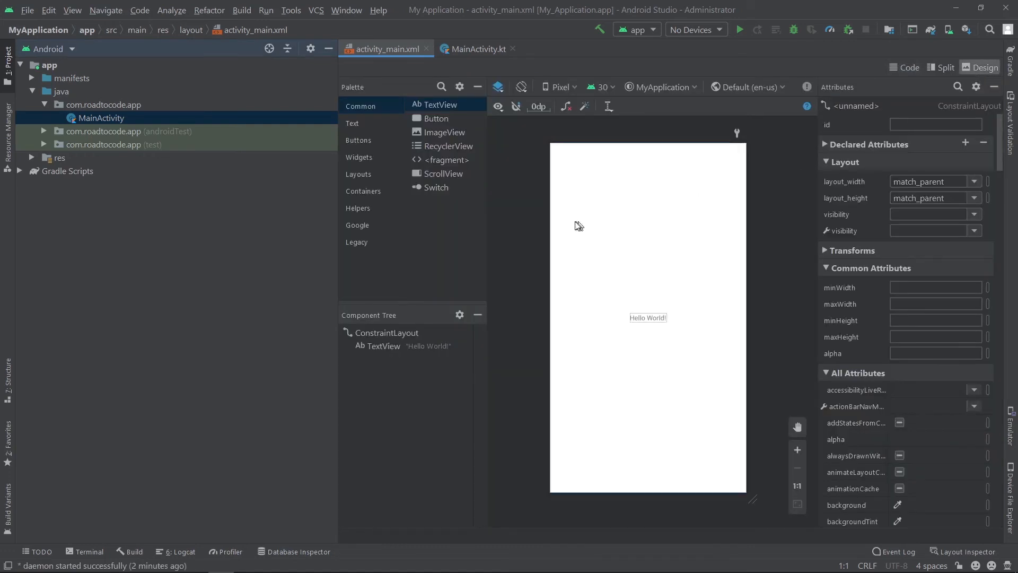
{"action": "left_click", "coordinate": [933, 63]}
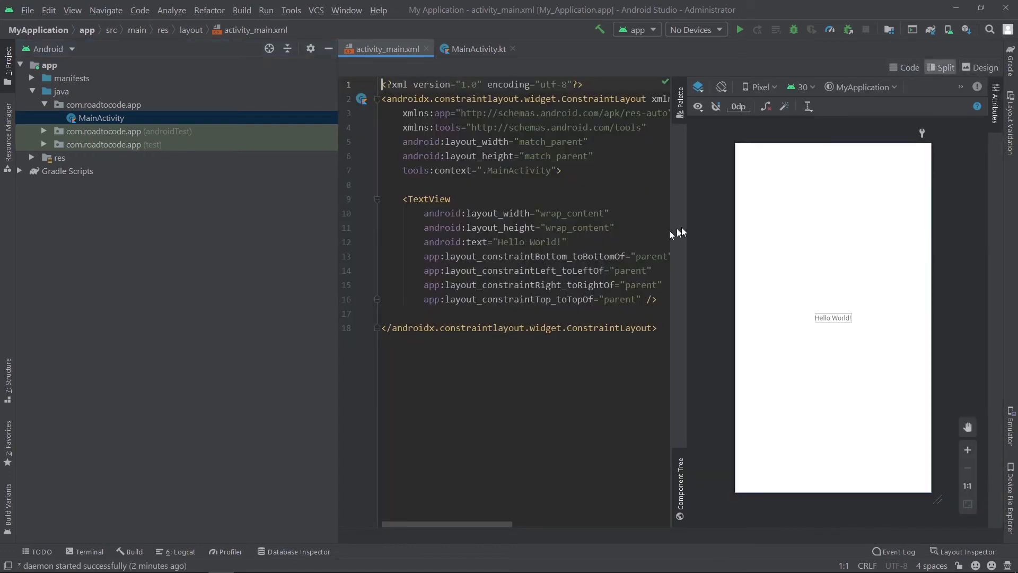
{"action": "left_click", "coordinate": [966, 73]}
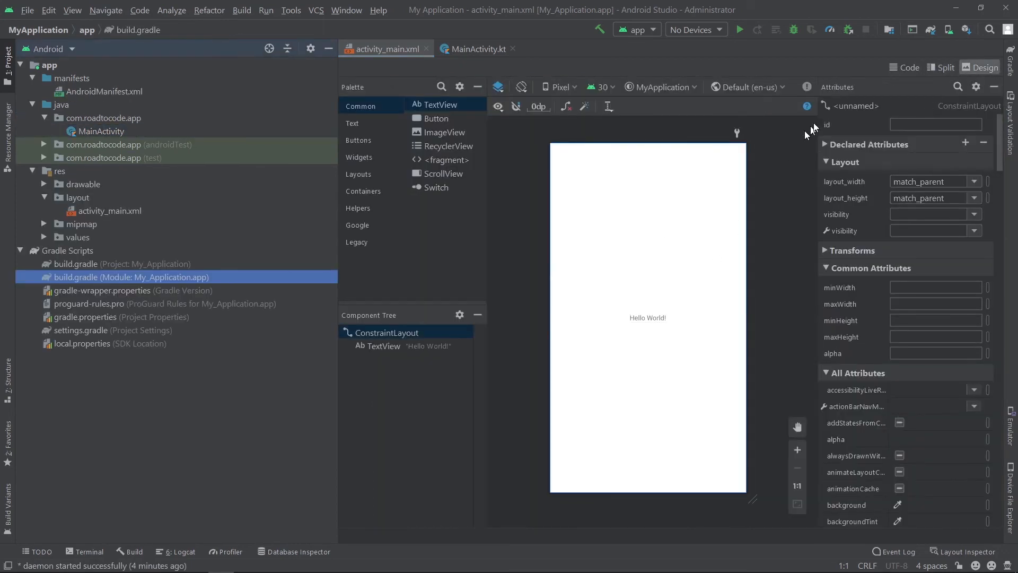
- Start a new virtual device in the AVD Manager with the Pixel 3a XL phone as its hardware
{"action": "left_click", "coordinate": [949, 35]}
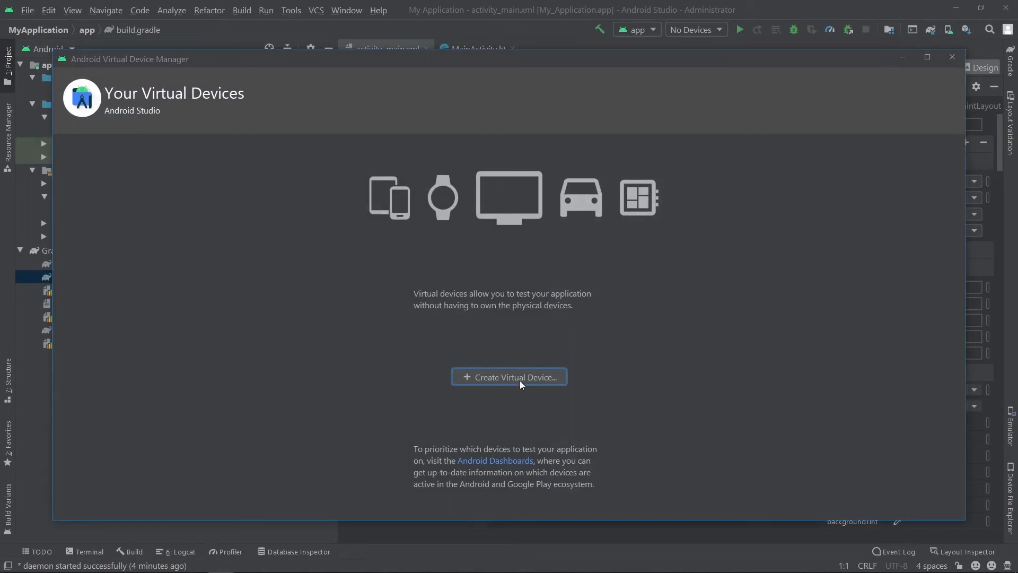
{"action": "left_click", "coordinate": [467, 378]}
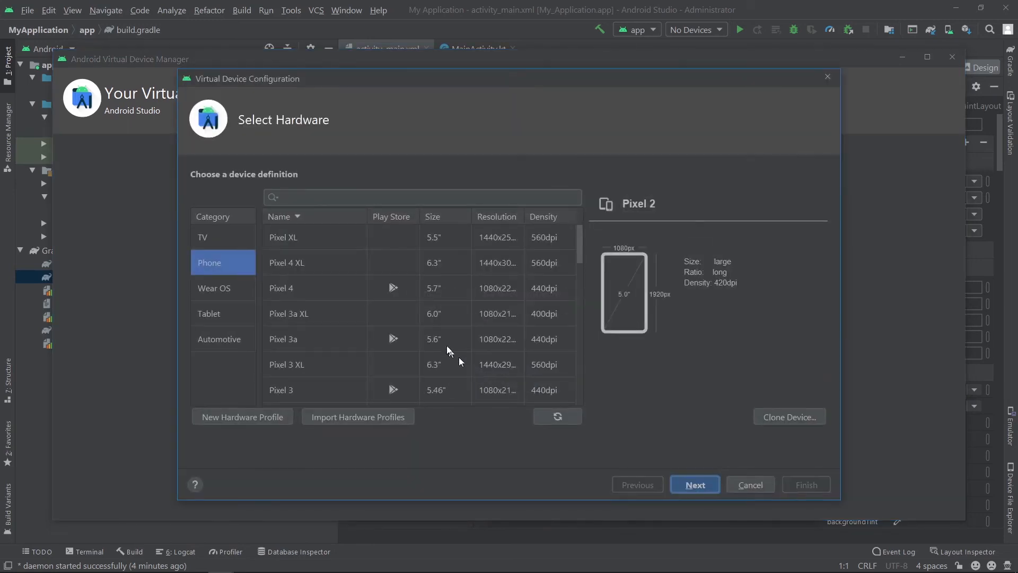
{"action": "left_click", "coordinate": [328, 313]}
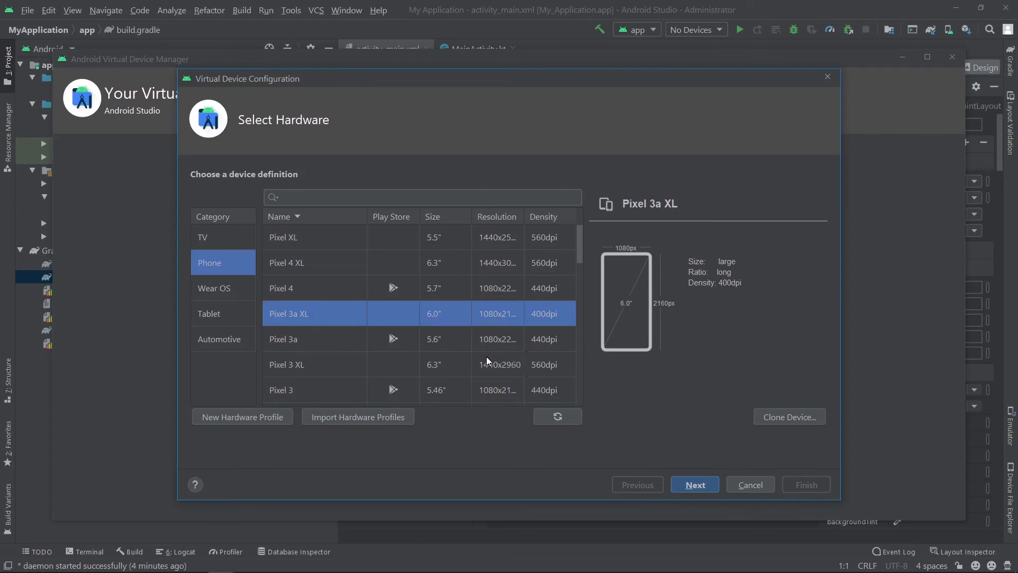
{"action": "left_click", "coordinate": [705, 484]}
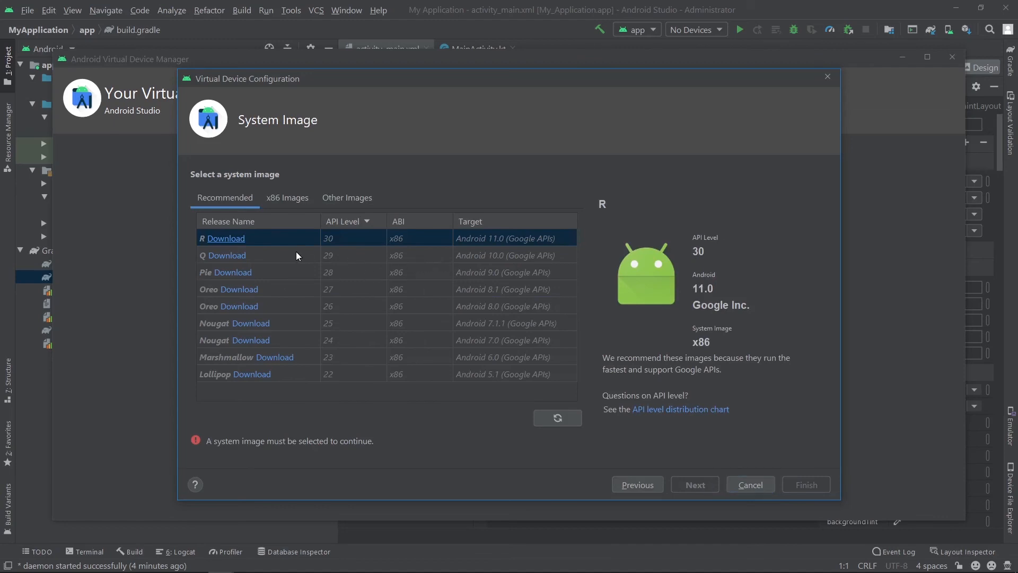
- Download and install the Q system image (API 29, Android 10.0, x86), accepting the SDK license agreement
{"action": "left_click", "coordinate": [308, 262]}
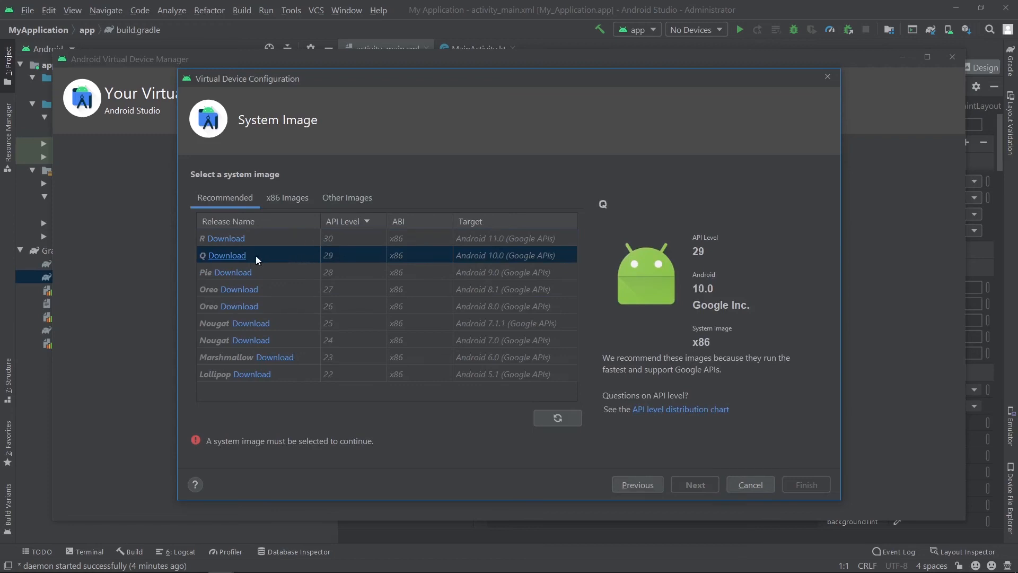
{"action": "left_click", "coordinate": [227, 255]}
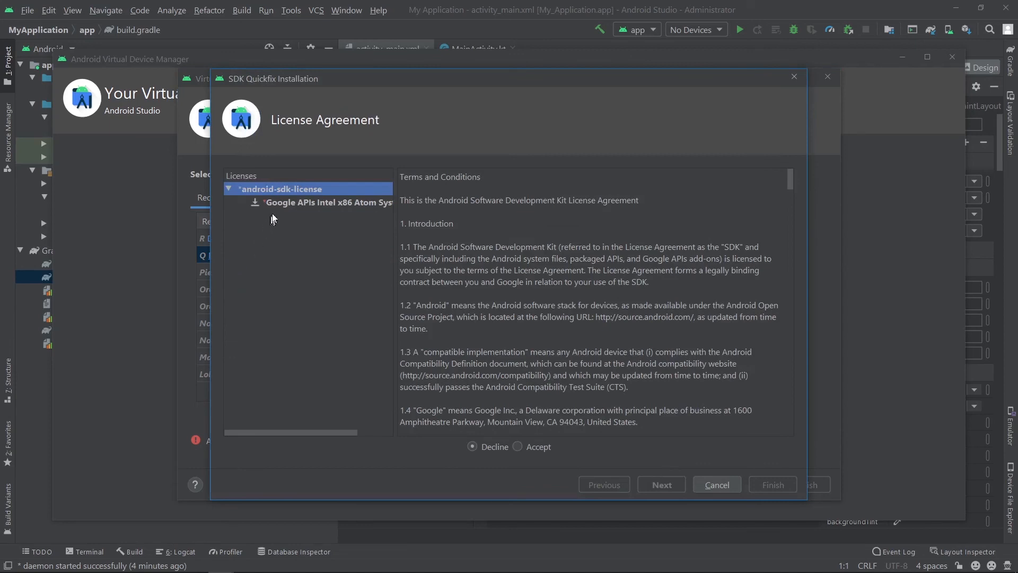
{"action": "left_click", "coordinate": [285, 203]}
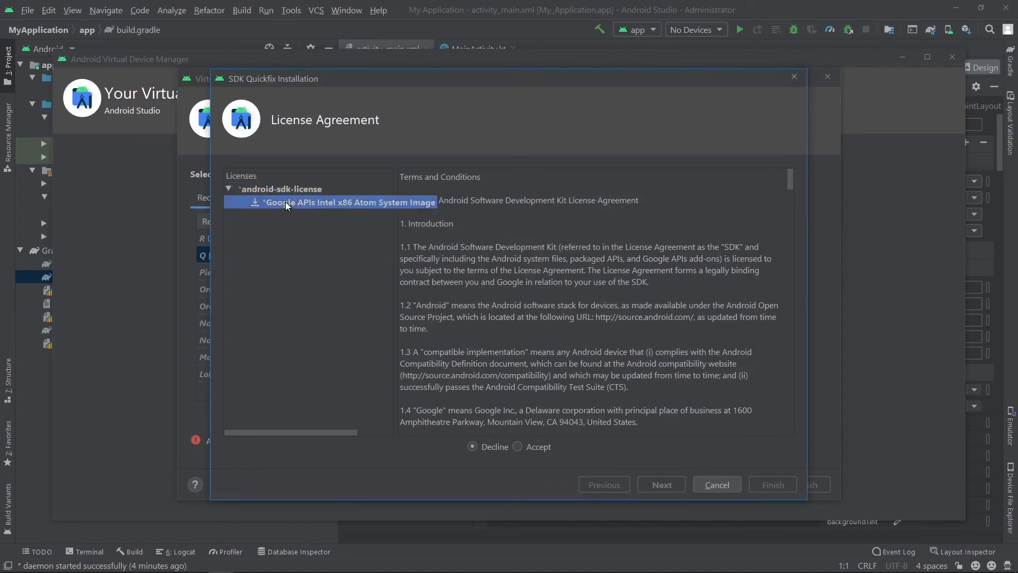
{"action": "left_click", "coordinate": [518, 447]}
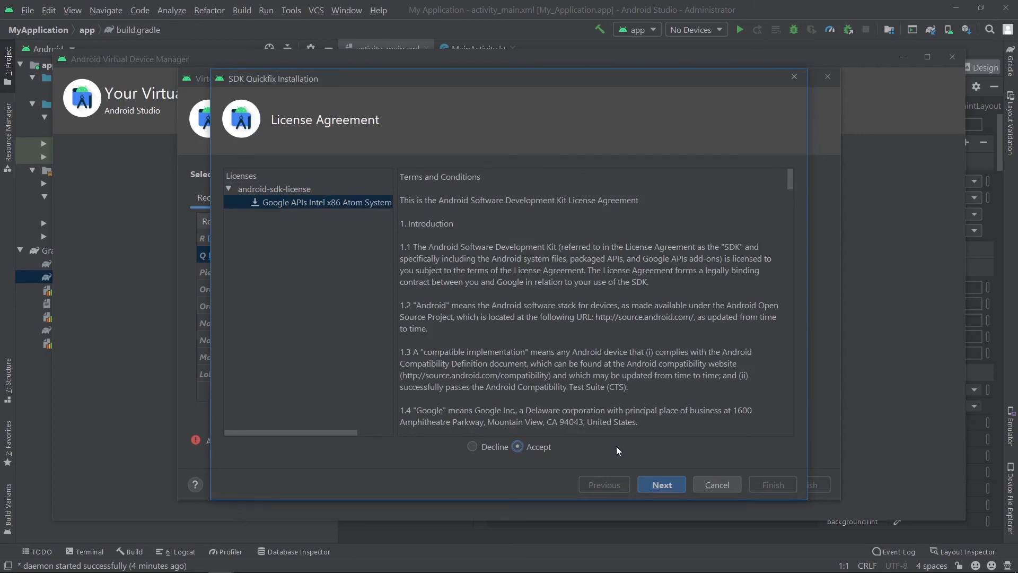
{"action": "scroll", "coordinate": [654, 408], "scroll_direction": "down", "scroll_amount": 15}
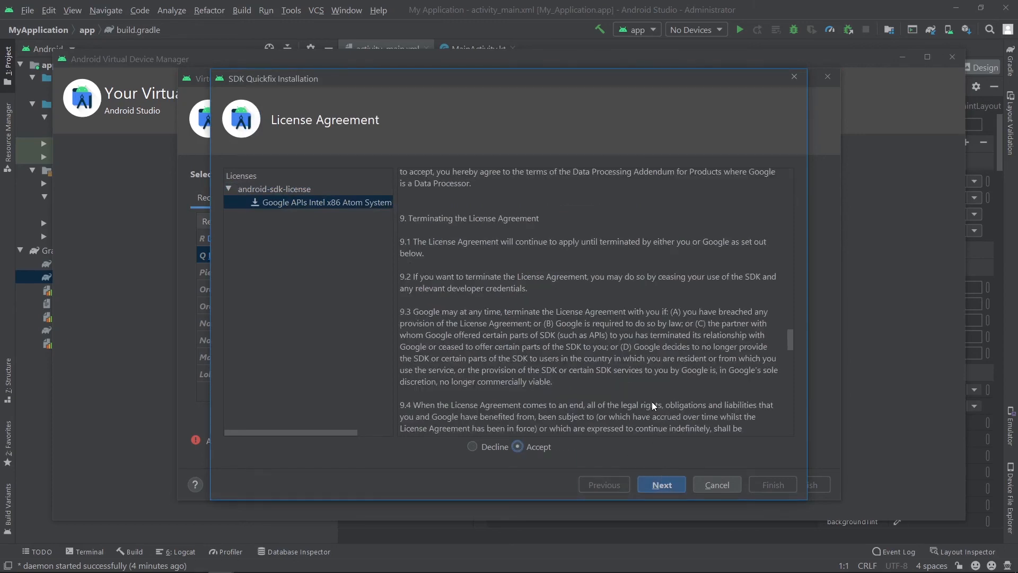
{"action": "left_click", "coordinate": [662, 484]}
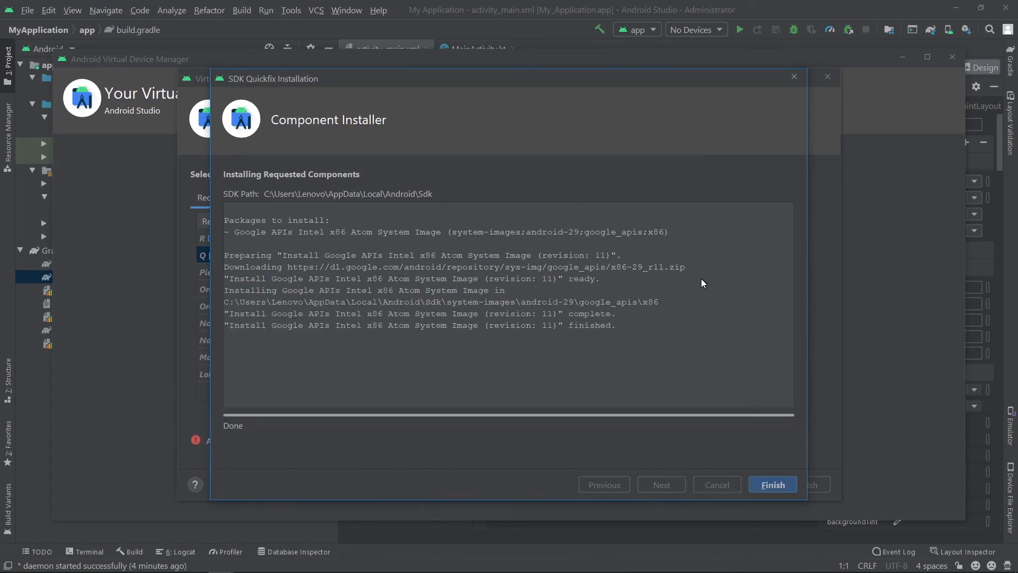
{"action": "left_click", "coordinate": [777, 485]}
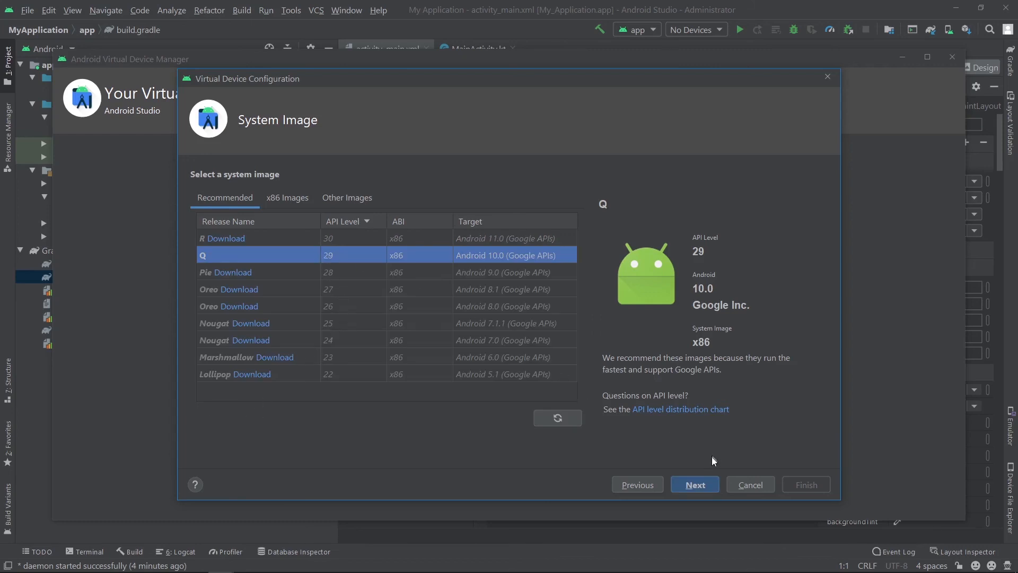
- Finish the Pixel 3a XL virtual device with the Q image in portrait orientation and run the app on it
{"action": "left_click", "coordinate": [705, 484]}
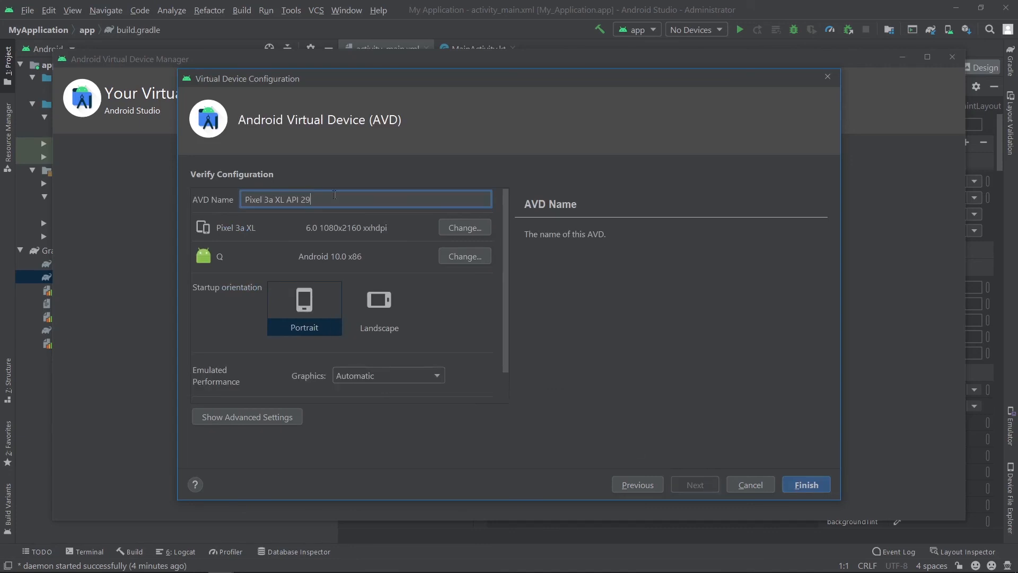
{"action": "left_click", "coordinate": [801, 484]}
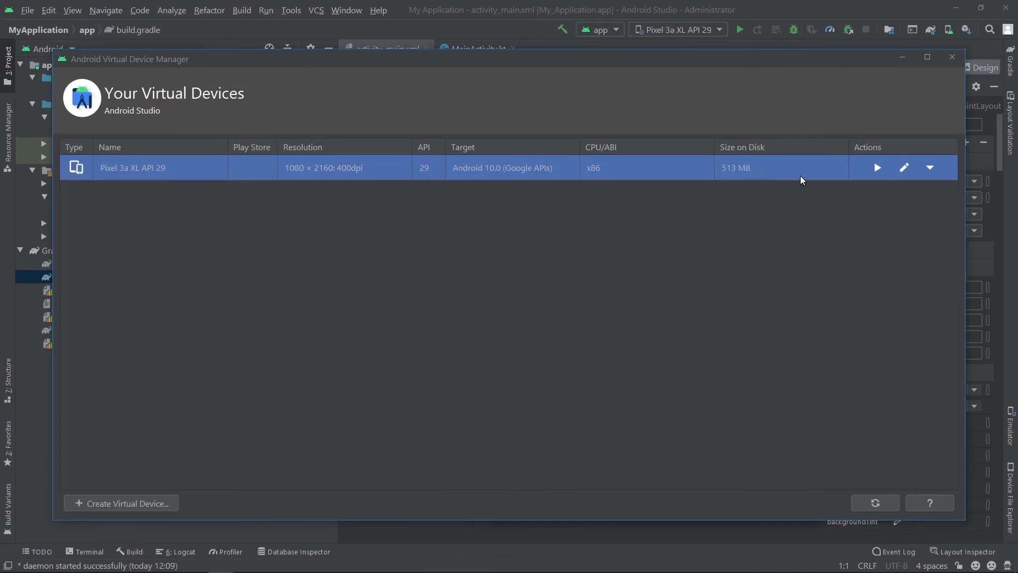
{"action": "left_click", "coordinate": [952, 58]}
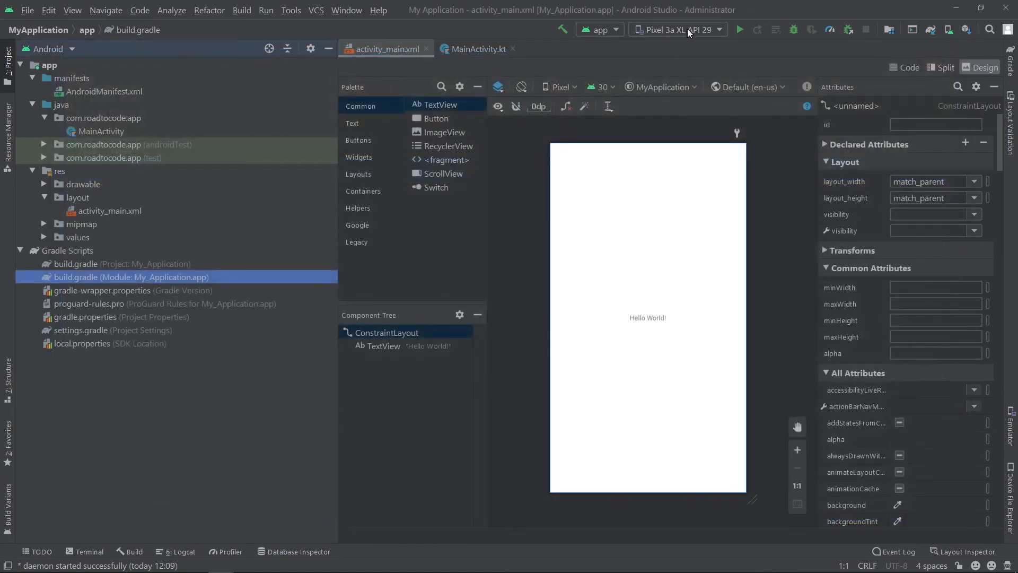
{"action": "left_click", "coordinate": [740, 29]}
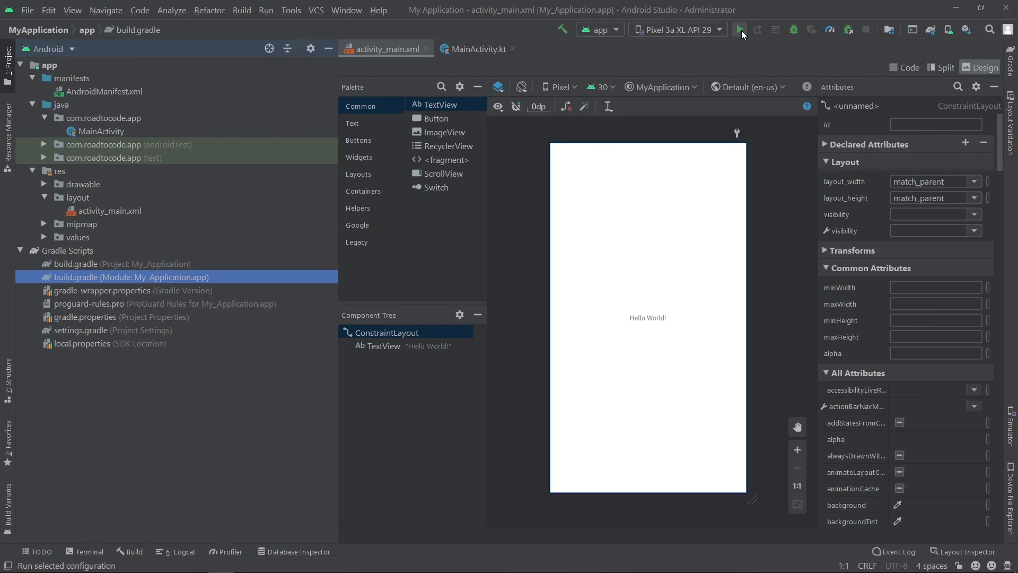